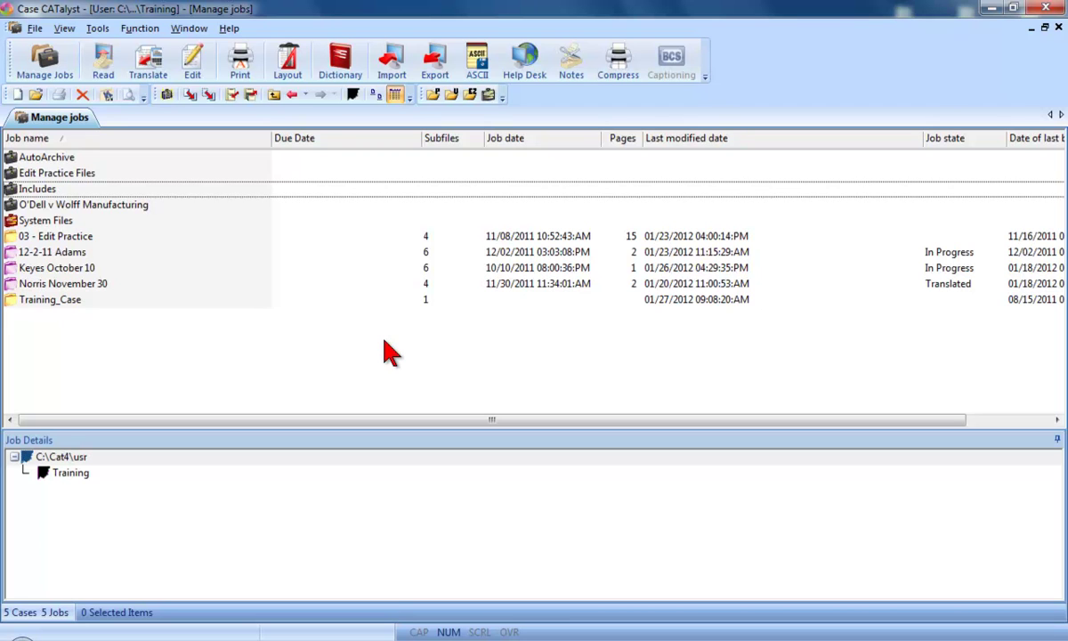
Step: Skip opening an existing layout and start a new layout file named 'My Layout'
left_click(307, 85)
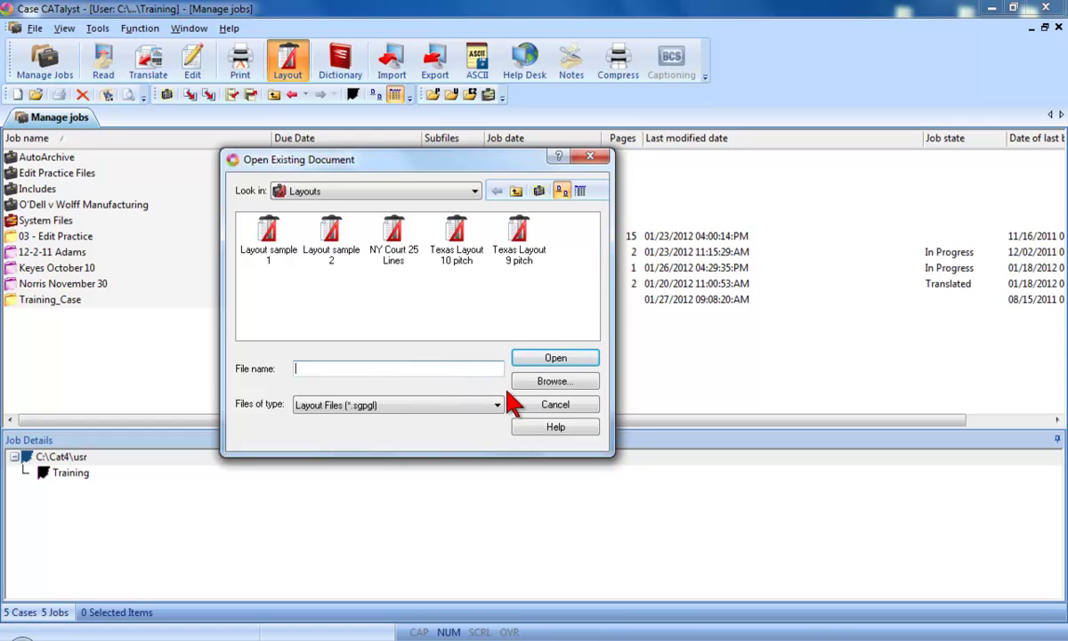
left_click(531, 408)
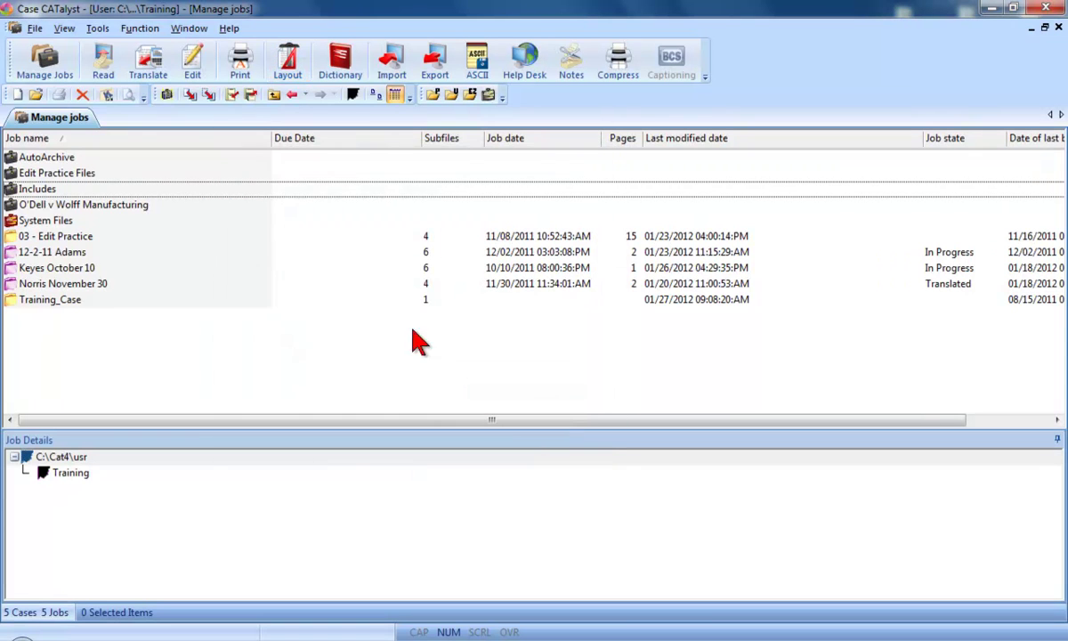
left_click(36, 28)
mouse_move(62, 46)
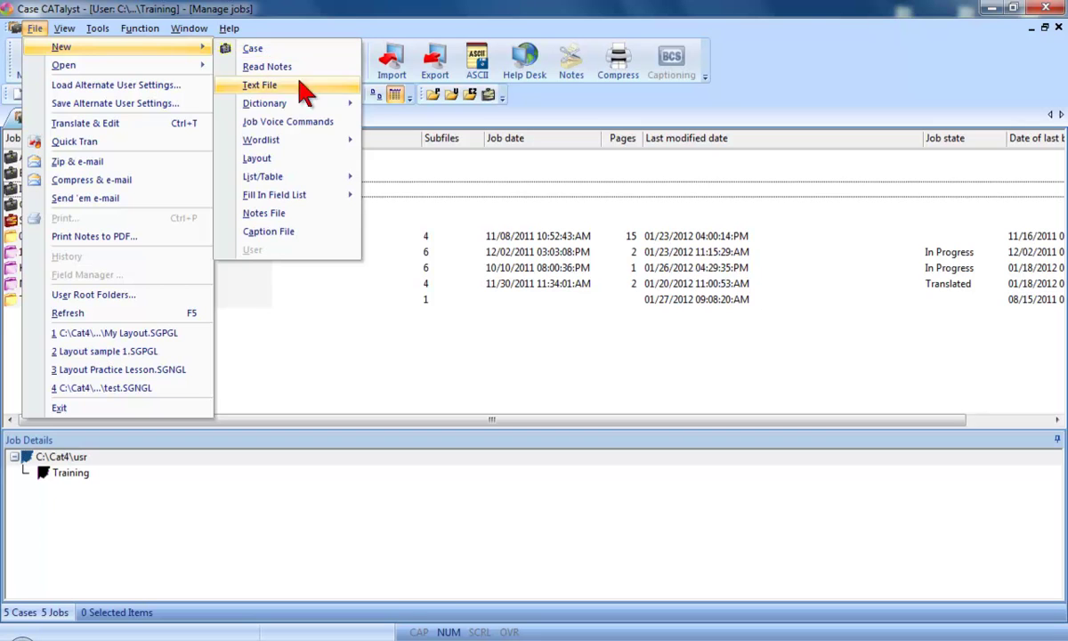
left_click(303, 163)
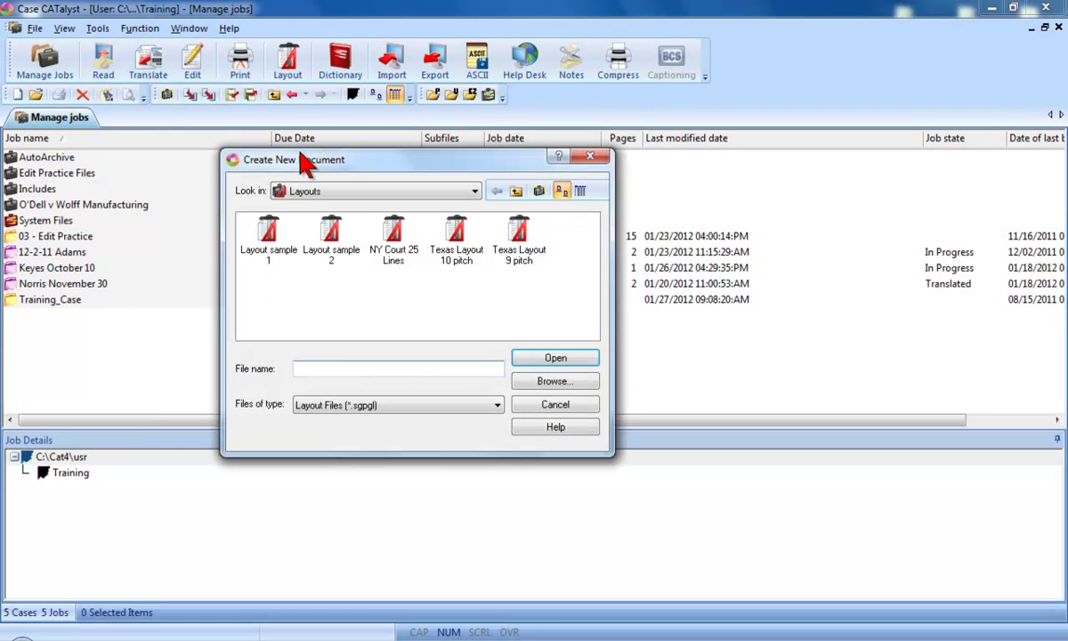
type("My Layout")
Step: Create My Layout.SGPGL and expand its Paragraph Style dropdown list
left_click(520, 361)
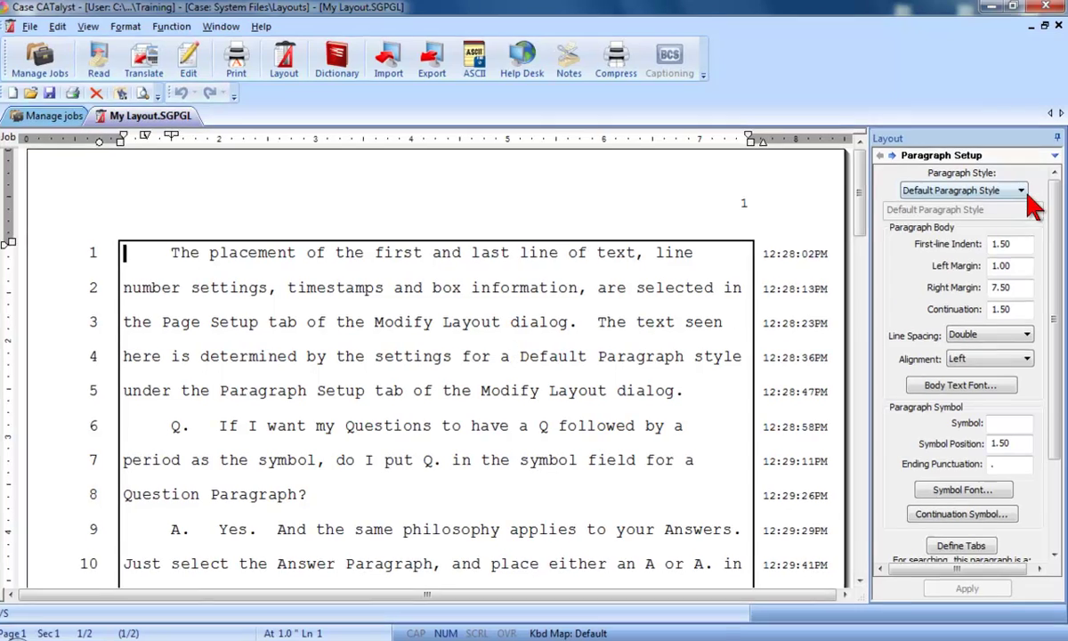
left_click(980, 192)
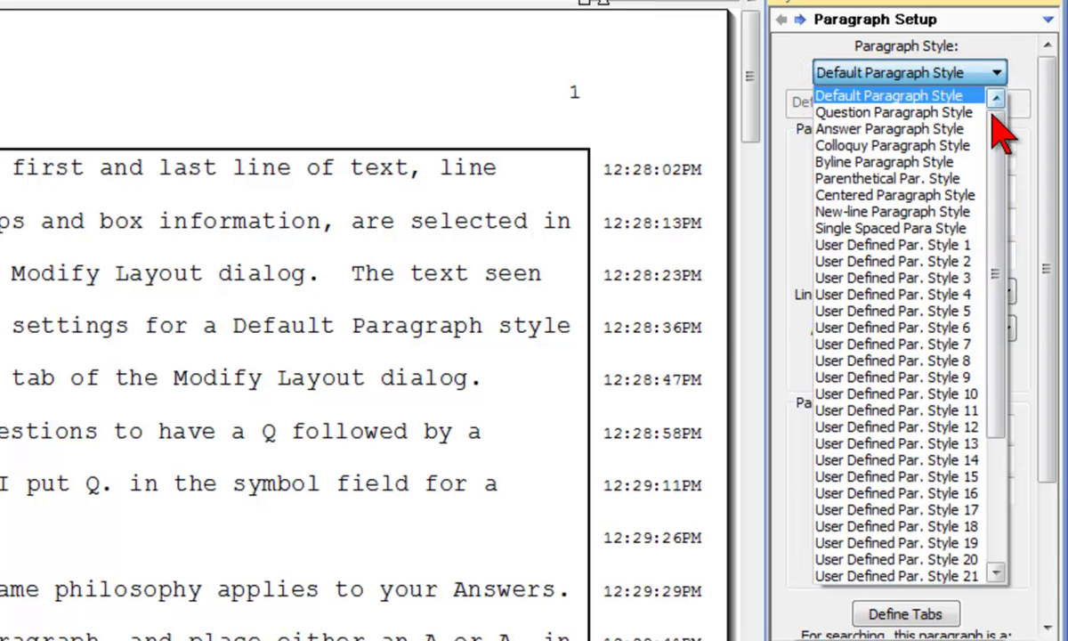
mouse_move(992, 113)
left_mouse_down()
mouse_move(1003, 270)
mouse_move(1009, 120)
left_mouse_up()
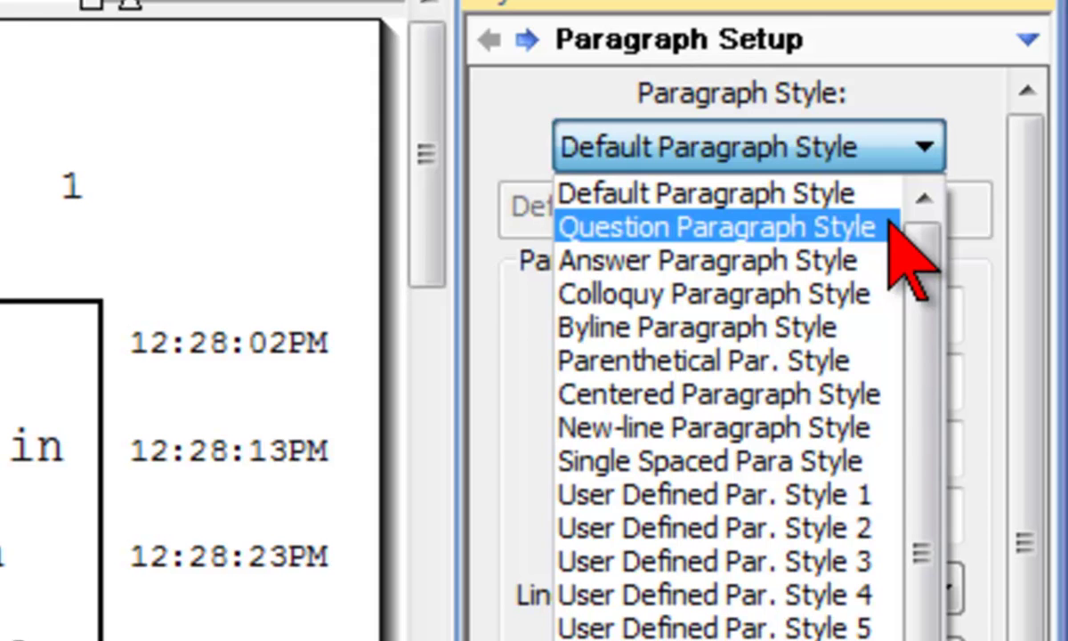
Step: Select Question Paragraph Style and change its first-line indent from 2.00 to 2.75
left_click(886, 227)
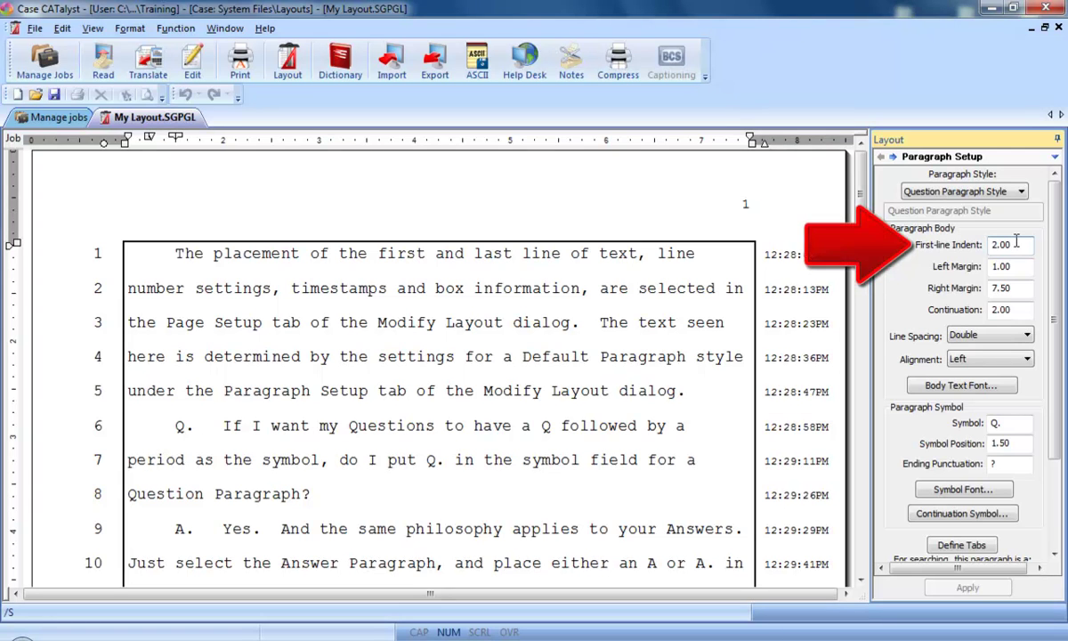
key("BackSpace")
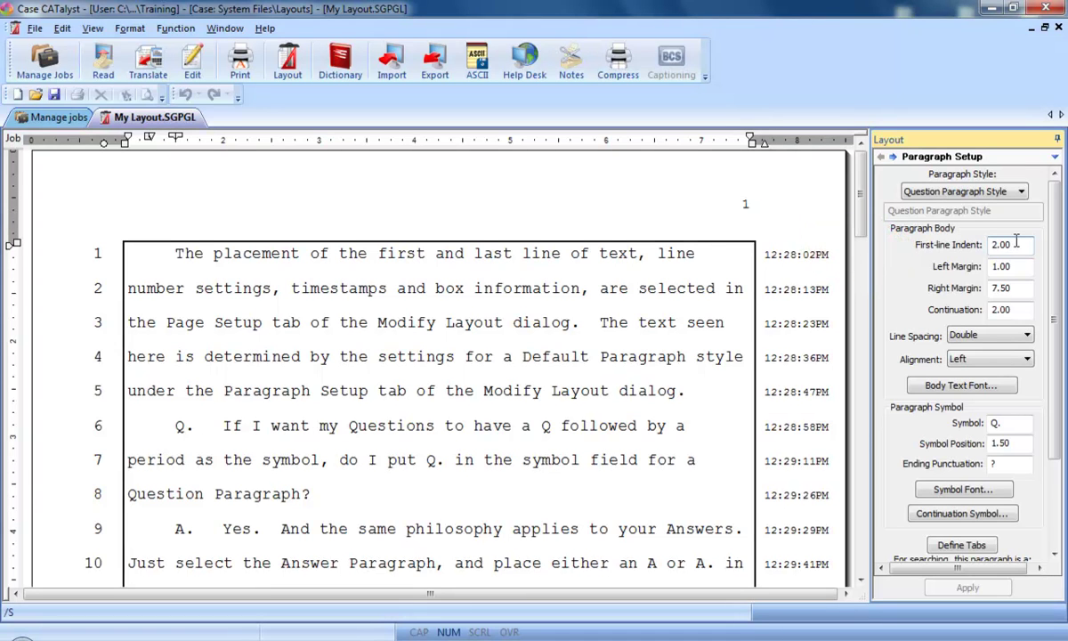
key("BackSpace")
type("75")
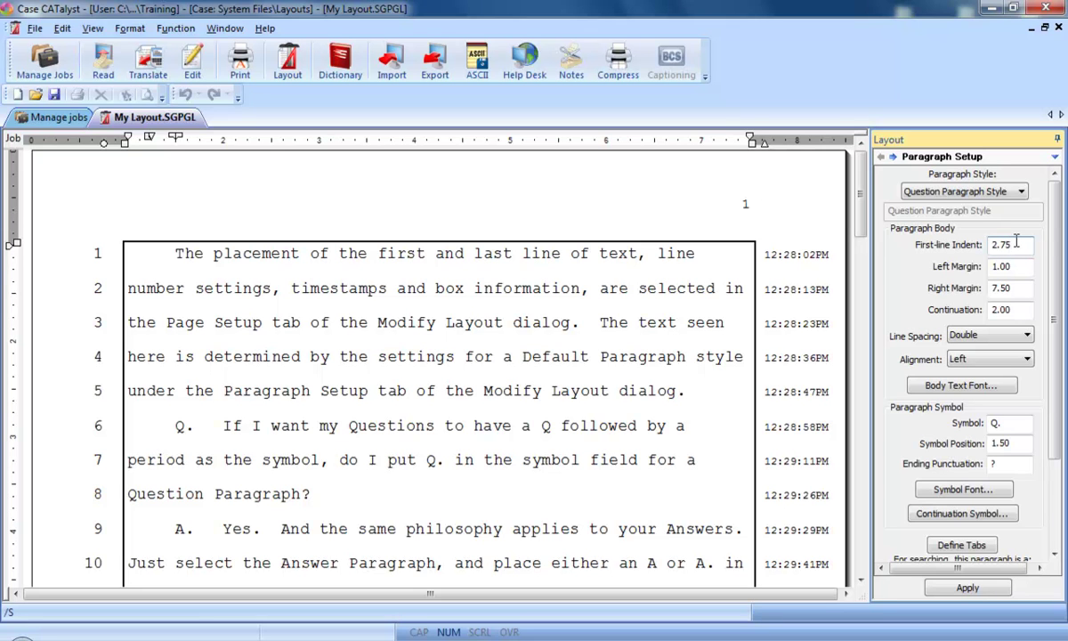
Step: Set the Question style's left margin to 1.75
key("Tab")
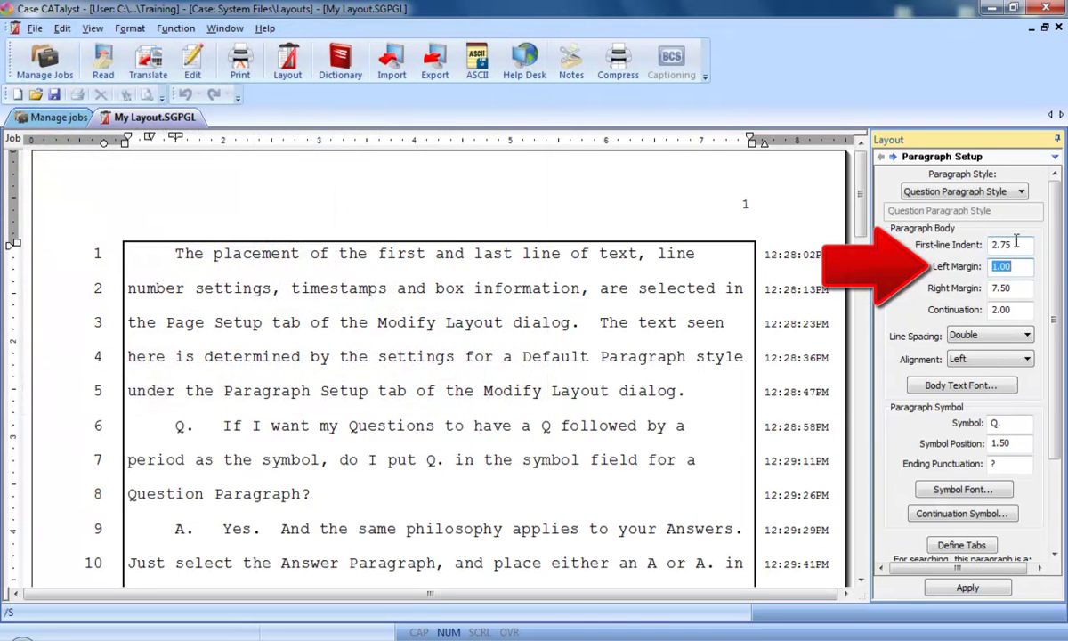
type("1")
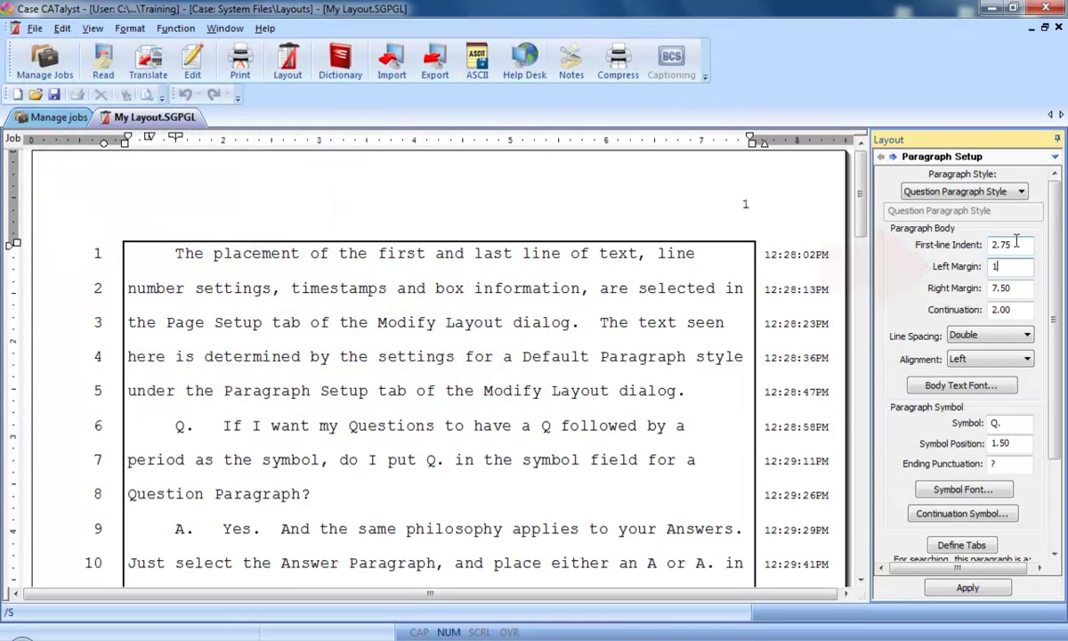
type(".75")
key("Tab")
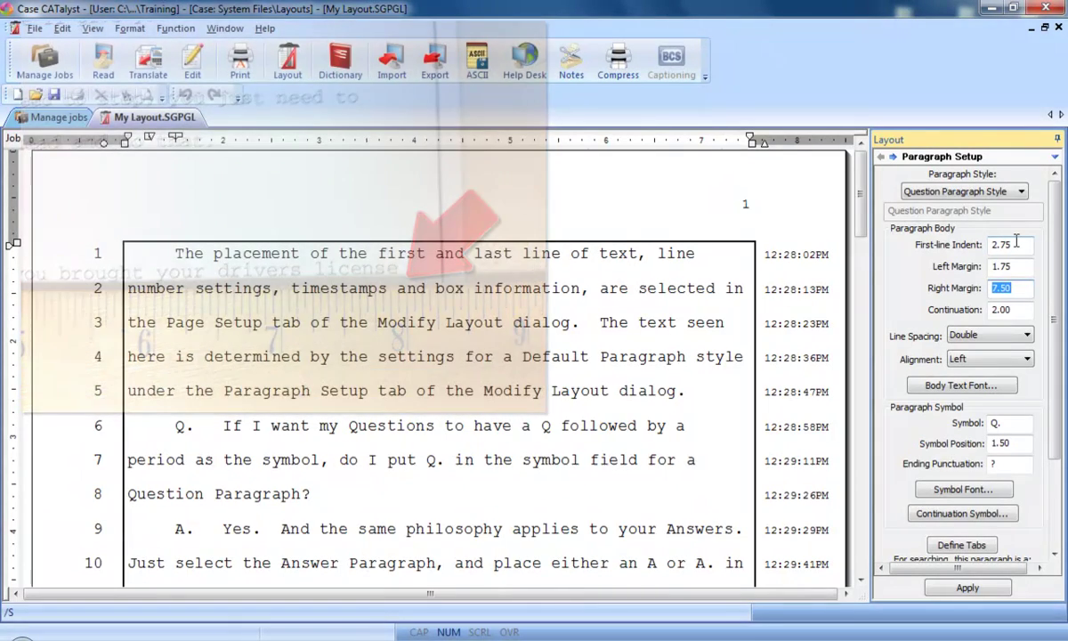
Step: Give the Question style a right margin of 8 and continuation of 2.75
type("8")
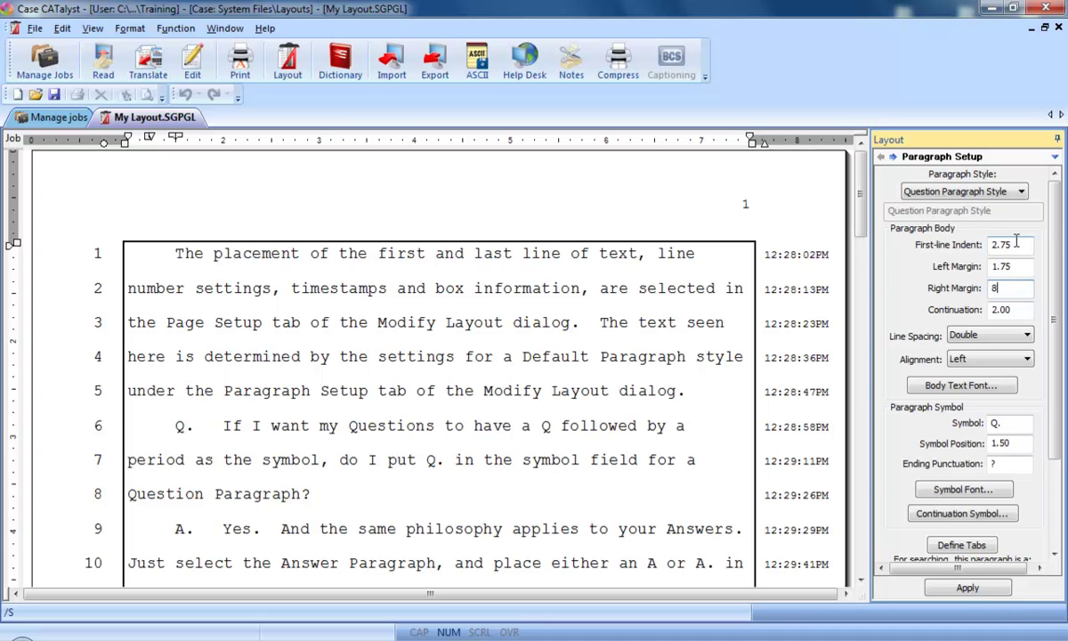
key("Tab")
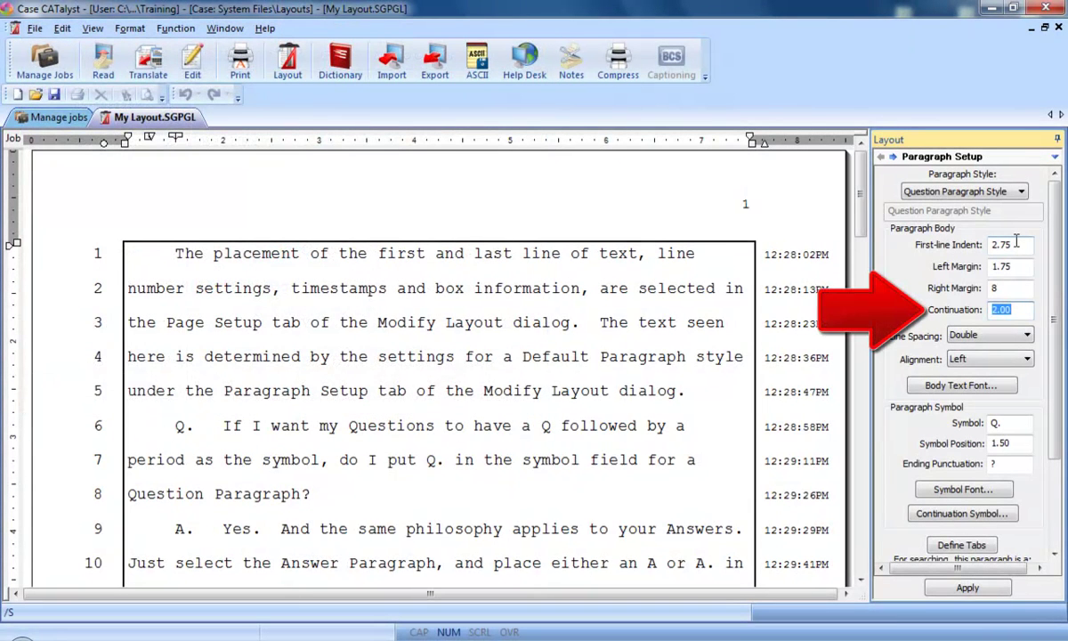
type("2.75")
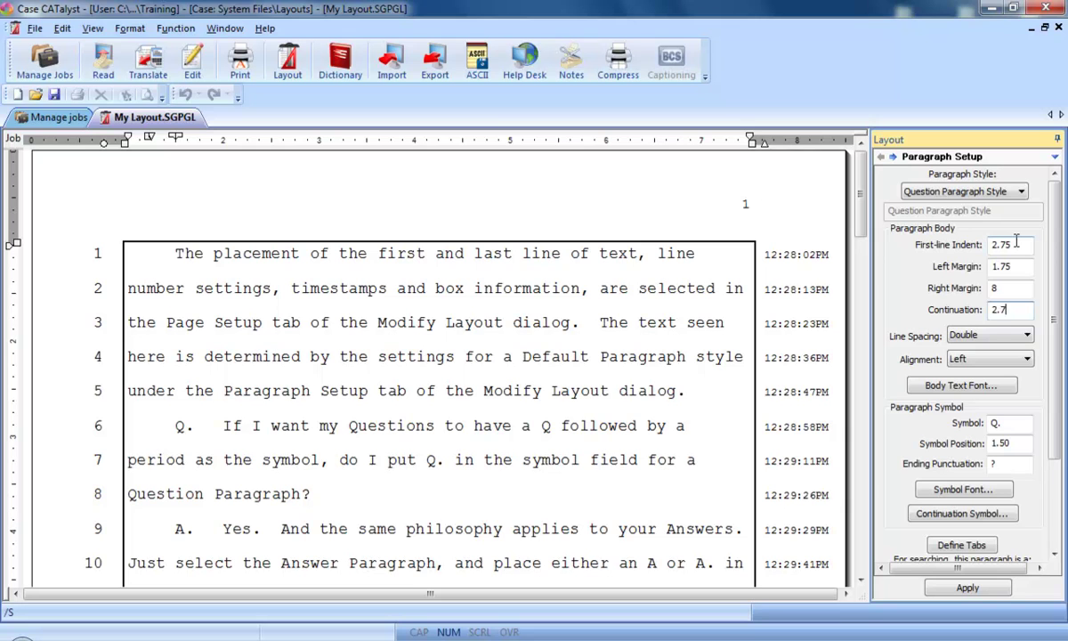
key("Tab")
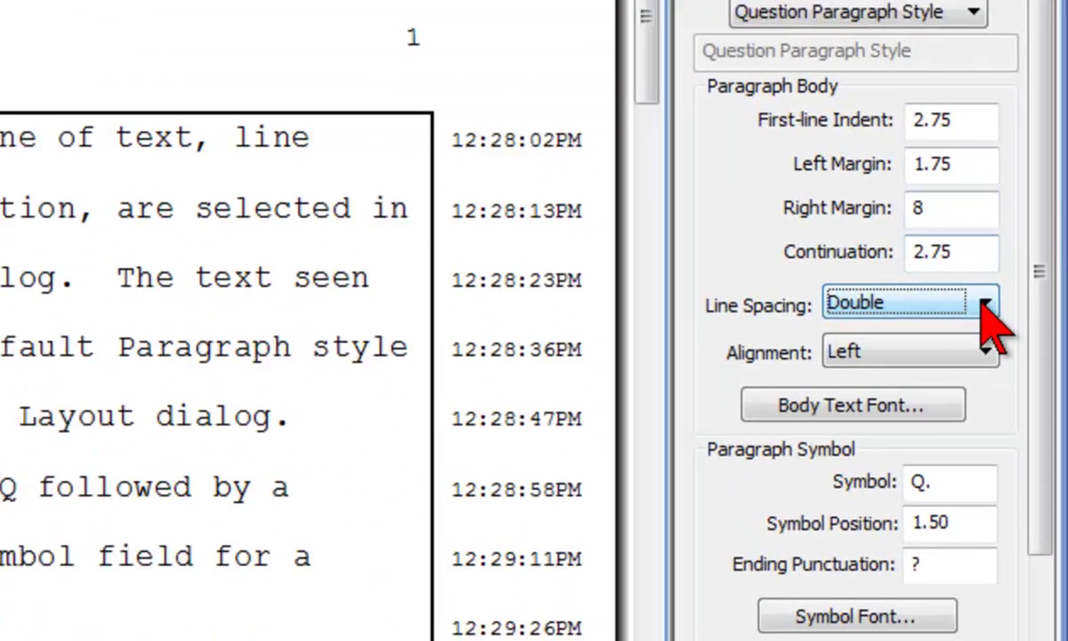
Step: Keep Double line spacing and Left alignment for the Question style
left_click(1026, 336)
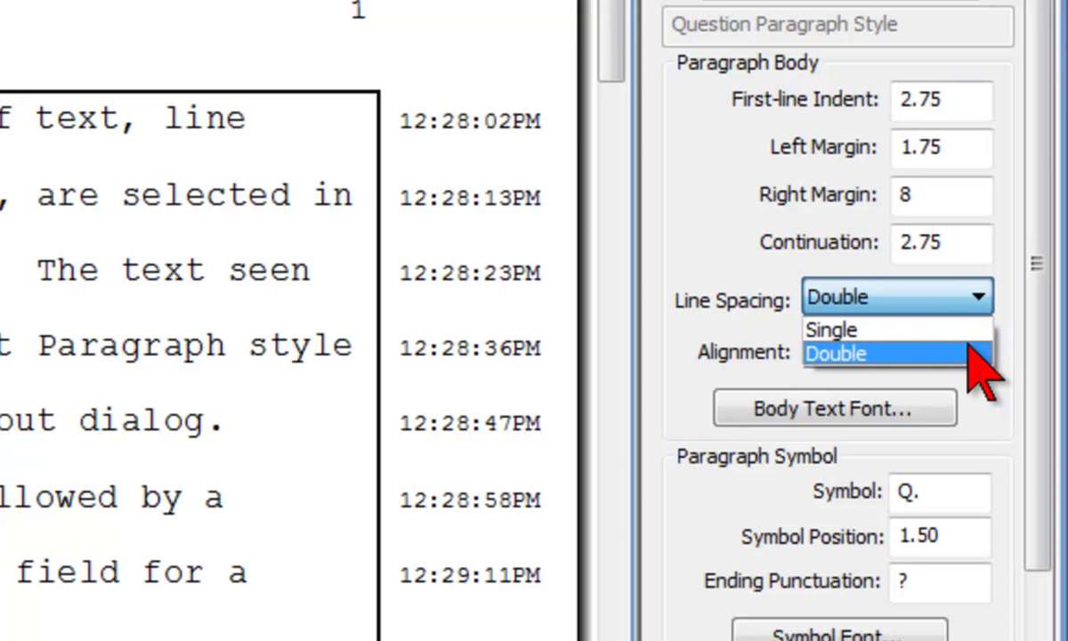
left_click(972, 355)
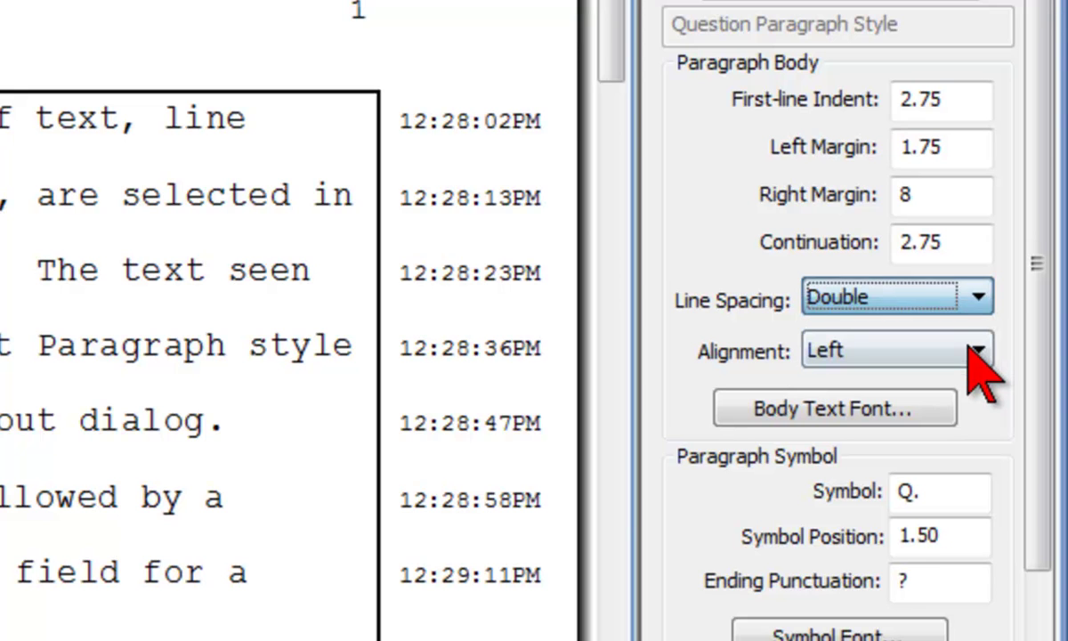
left_click(980, 354)
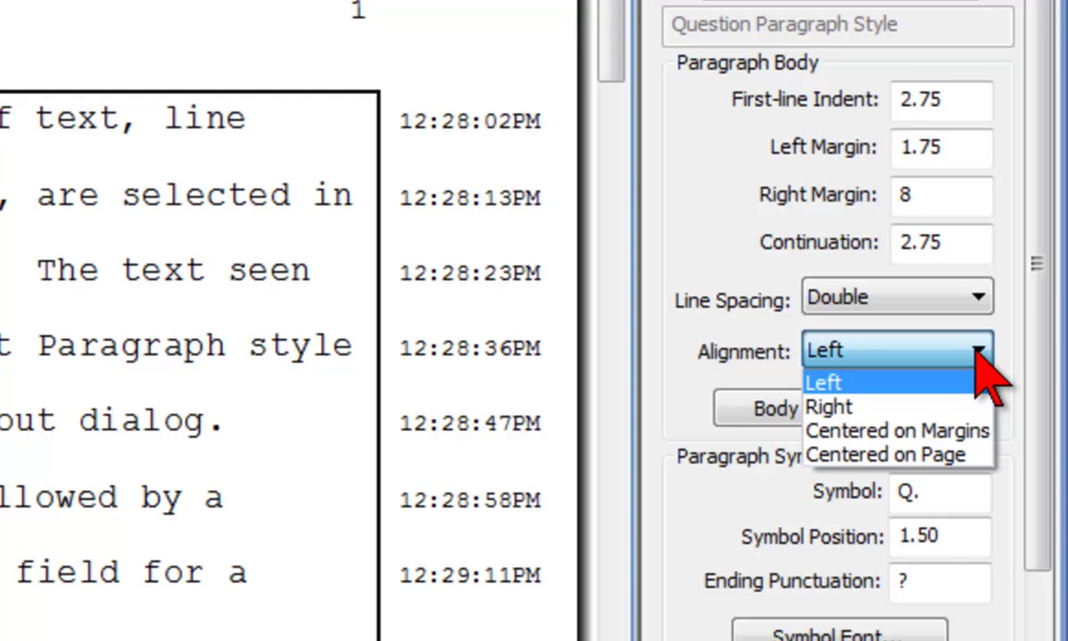
left_click(978, 356)
Step: Review the Question style's body text font (Courier New, Regular, 12) without changes
left_click(961, 417)
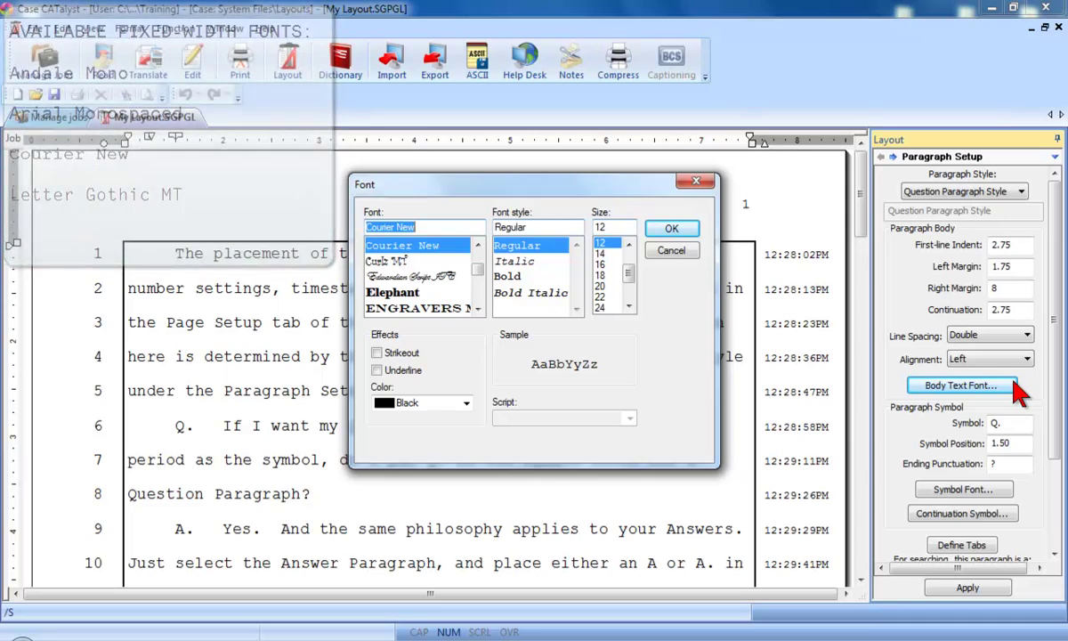
key("Escape")
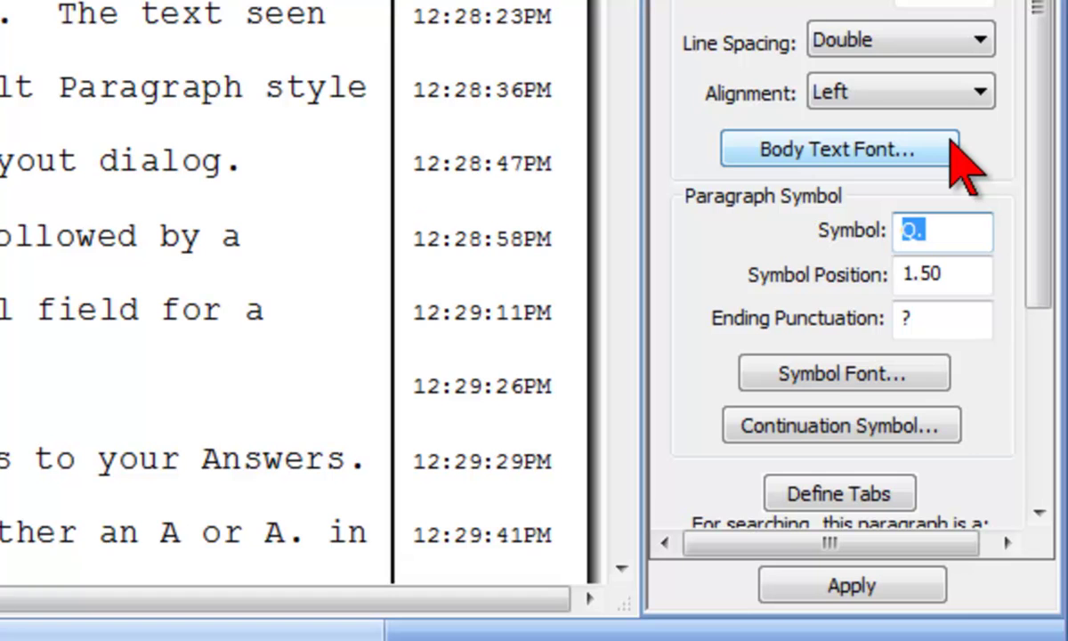
Step: Set the Question style's Q. symbol position to 2.25
key("Tab")
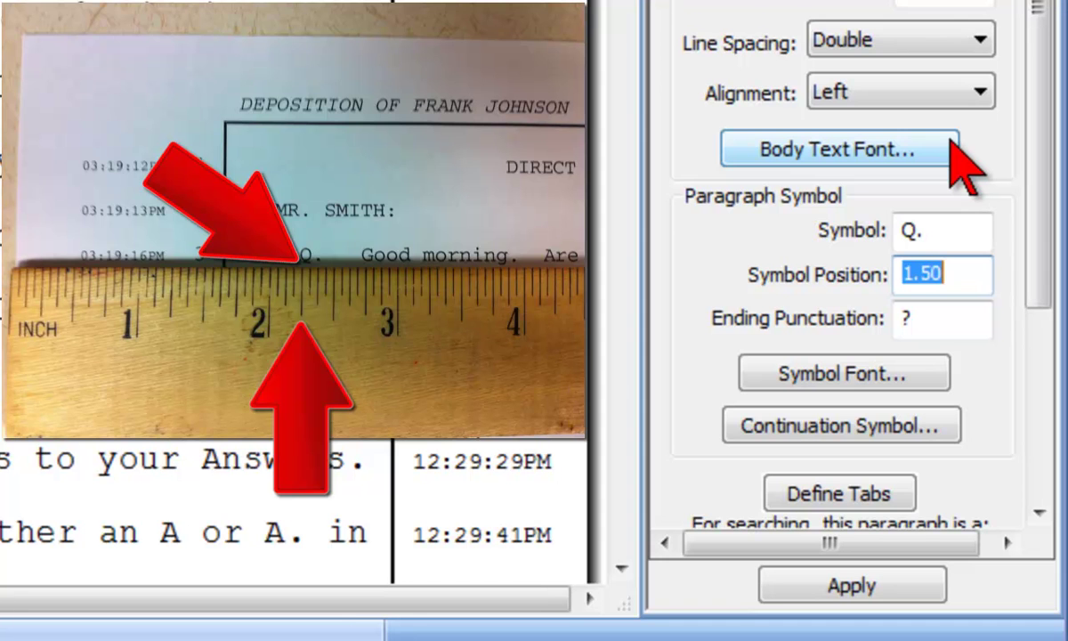
type("2")
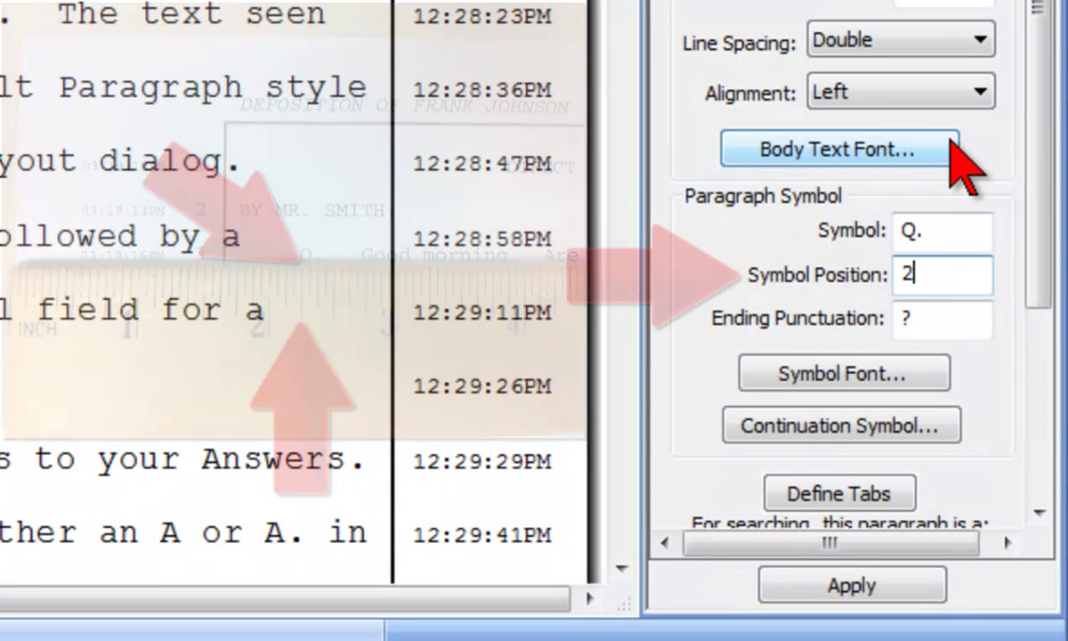
type(".25")
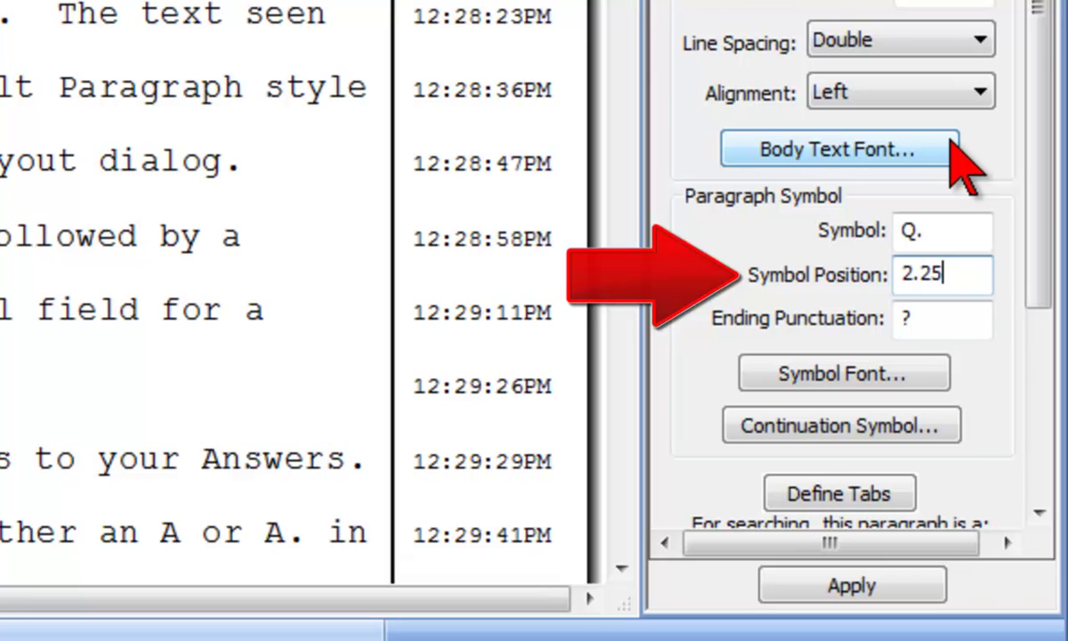
key("Tab")
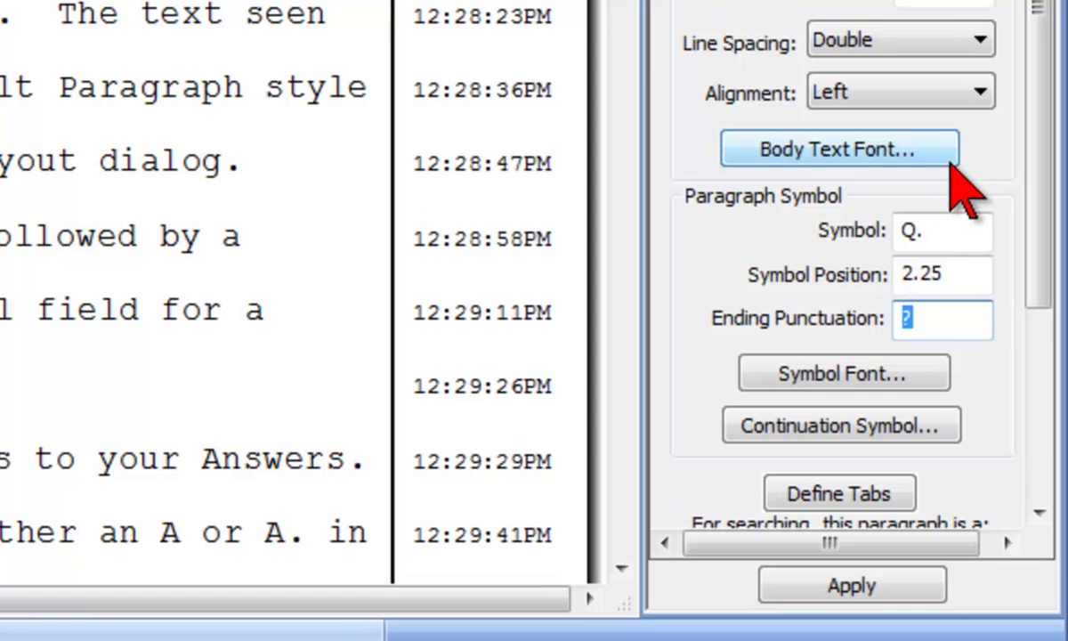
Step: Change the Question symbol font to Courier New size 14
left_click(912, 374)
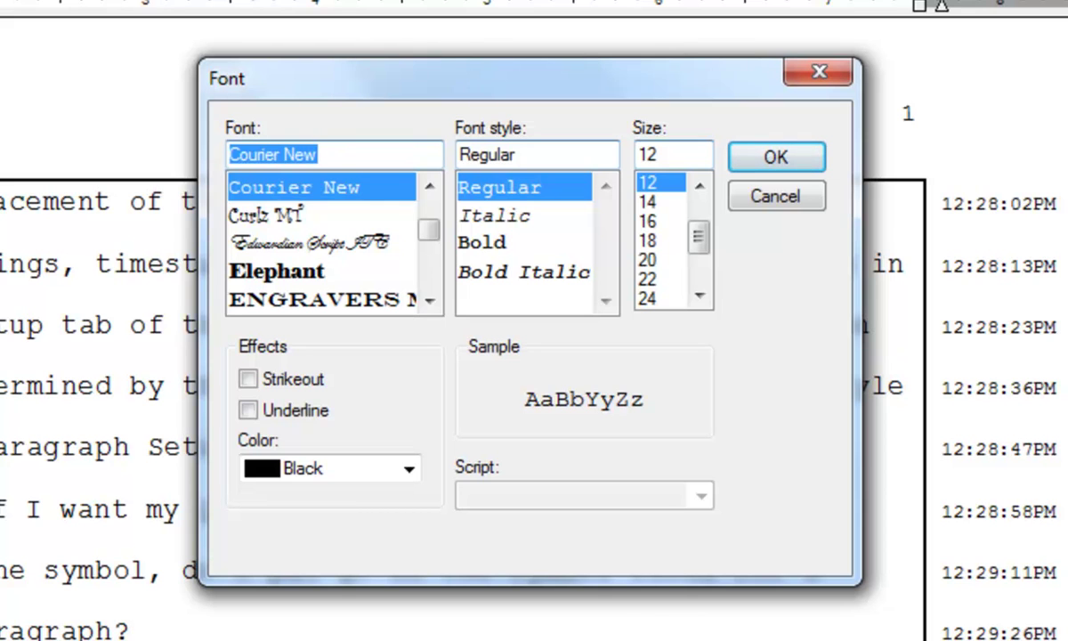
left_click(672, 204)
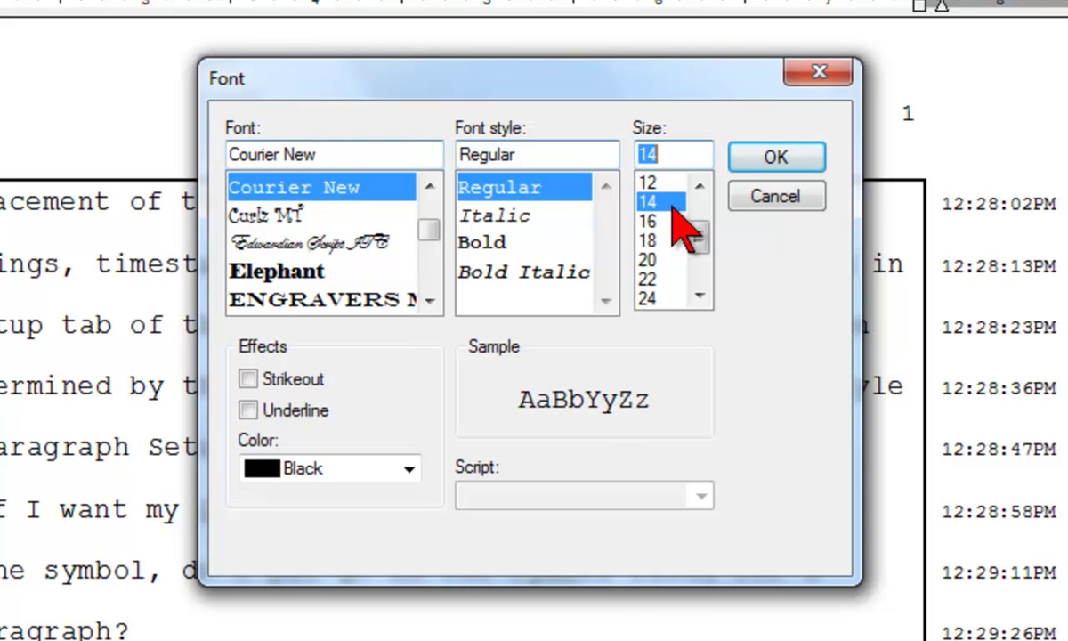
left_click(801, 160)
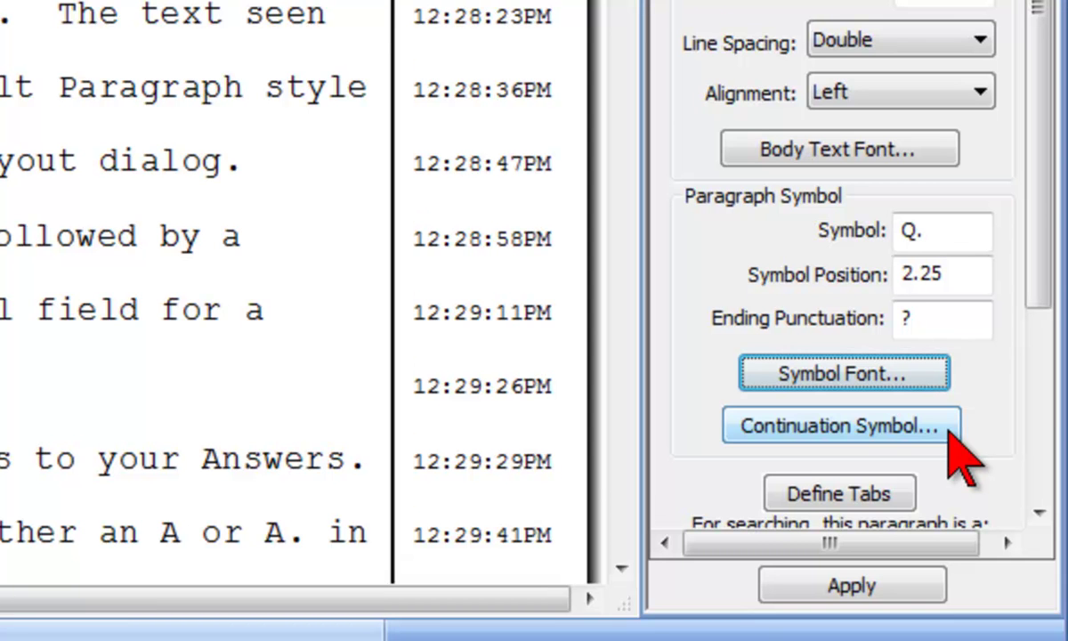
left_click(949, 429)
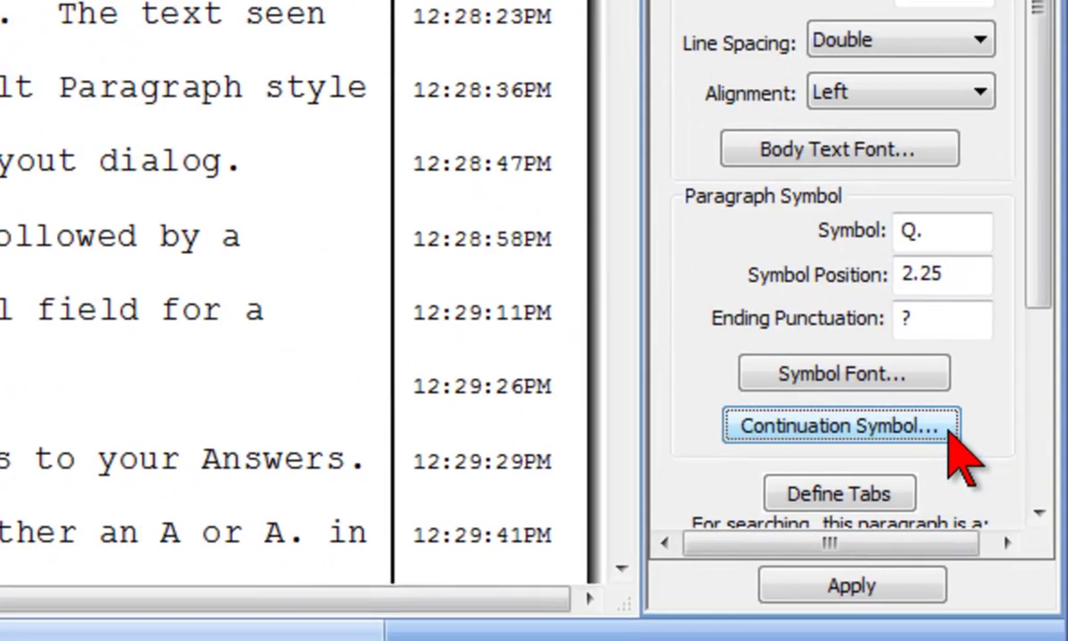
left_click(910, 492)
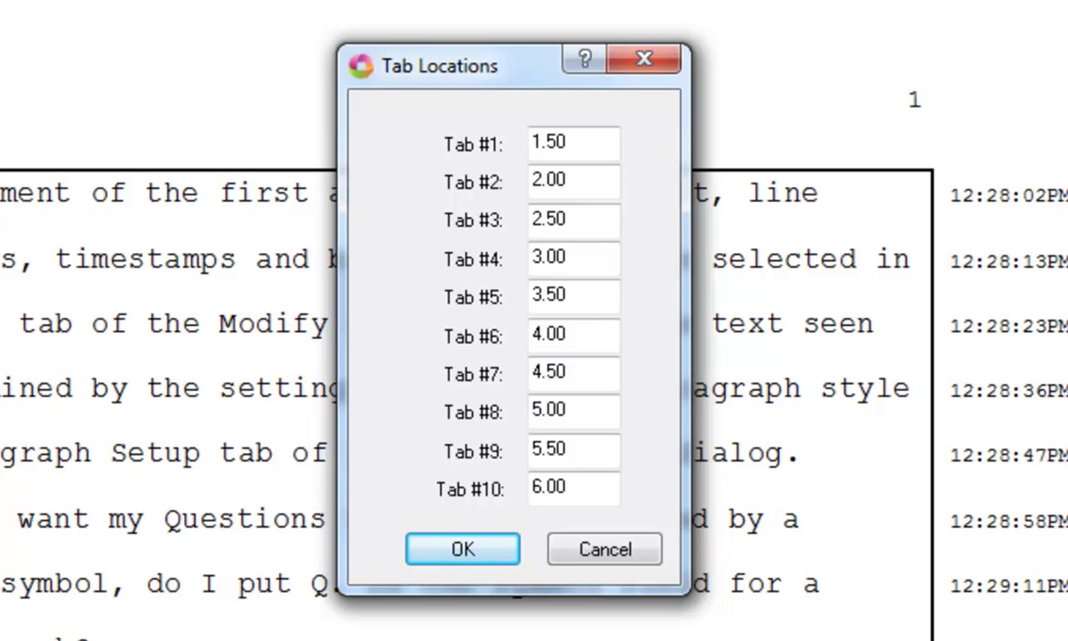
key("Return")
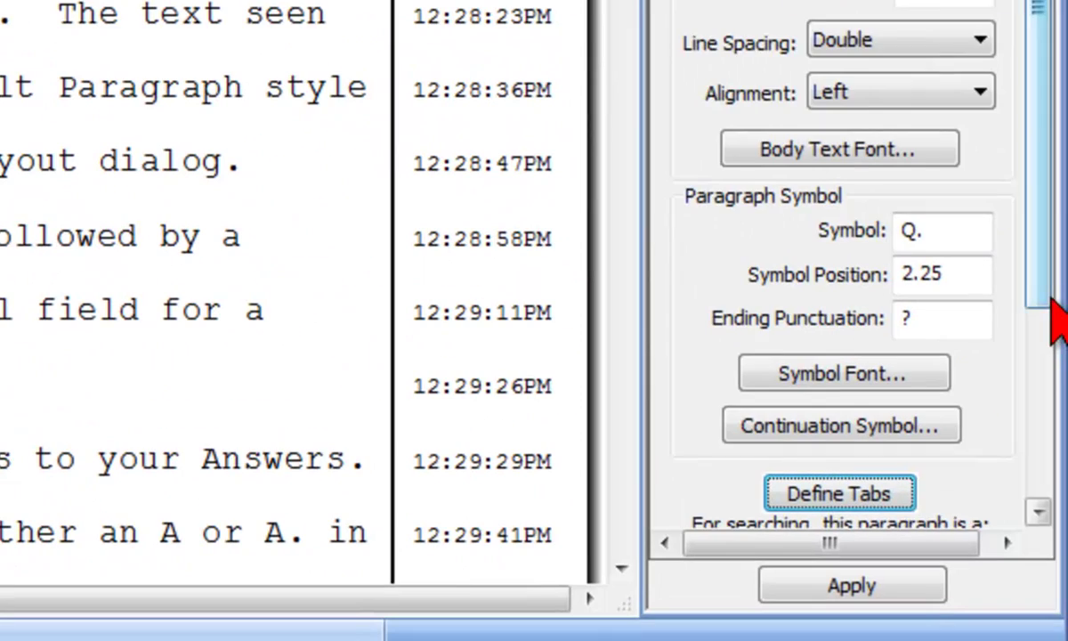
left_click_drag(1051, 329, 1042, 508)
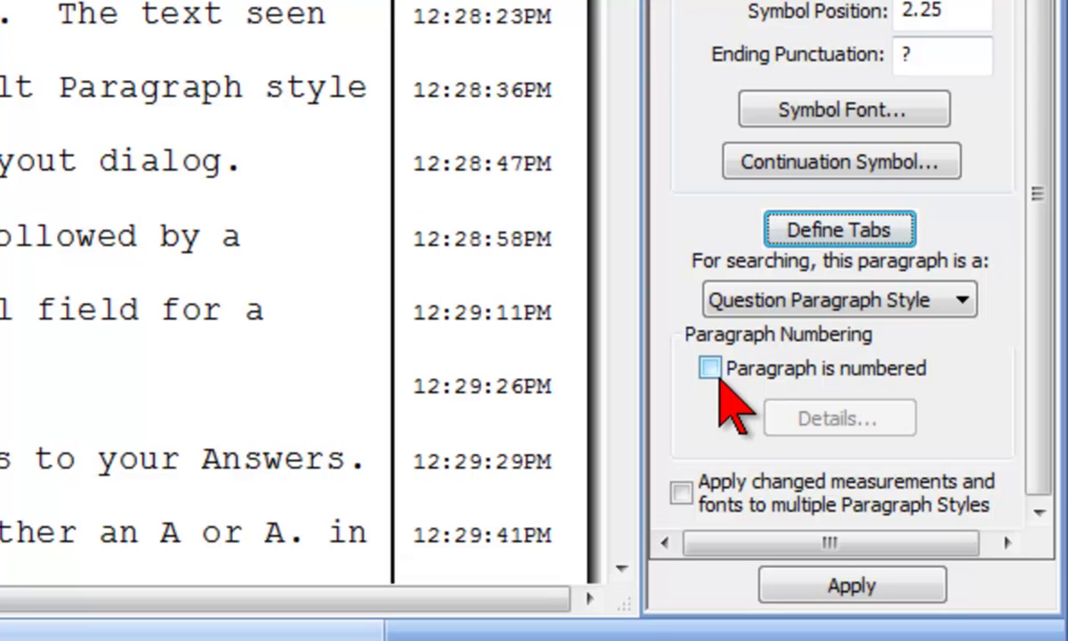
left_click(718, 376)
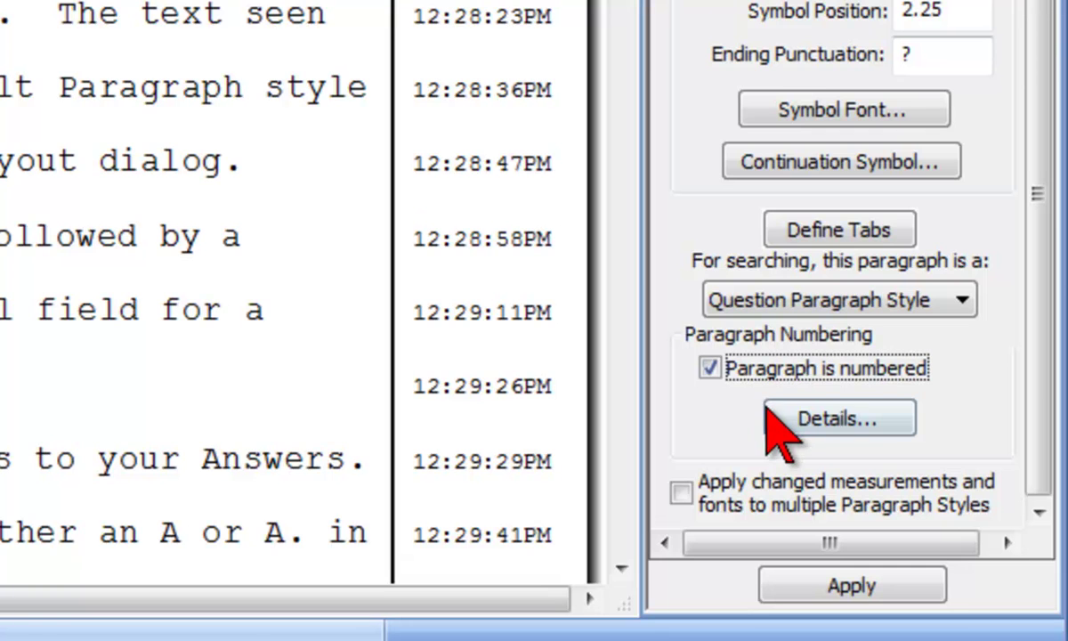
left_click(769, 414)
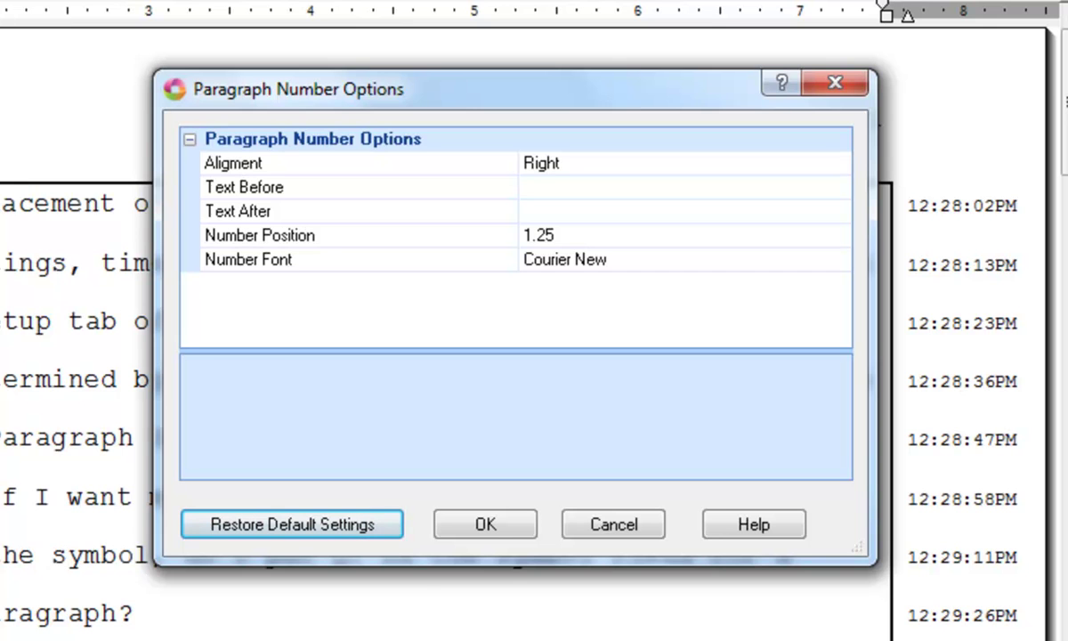
key("Escape")
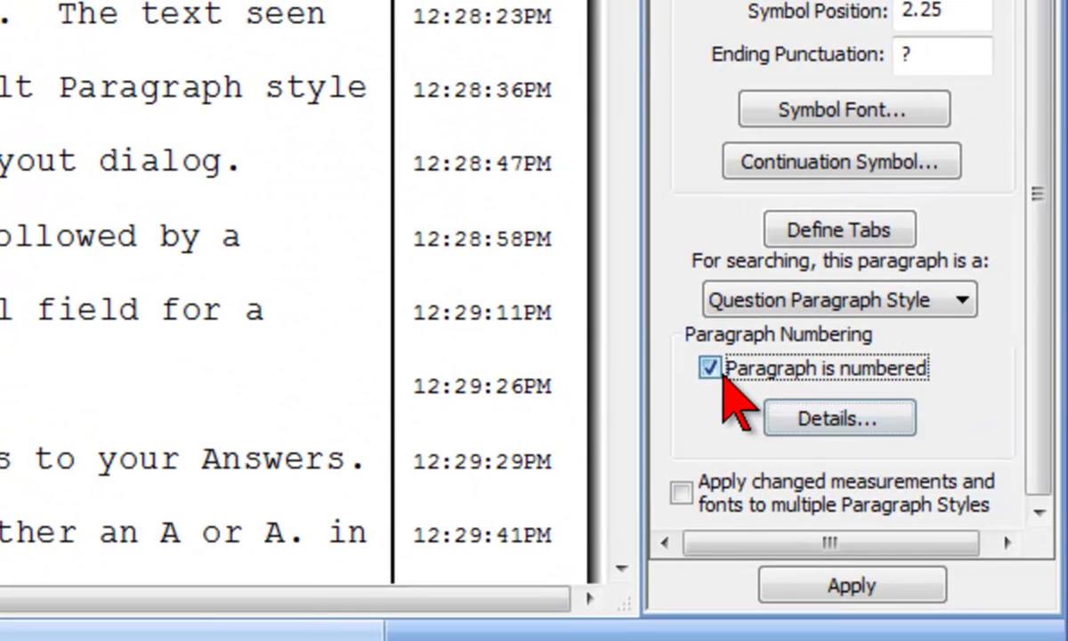
left_click(717, 374)
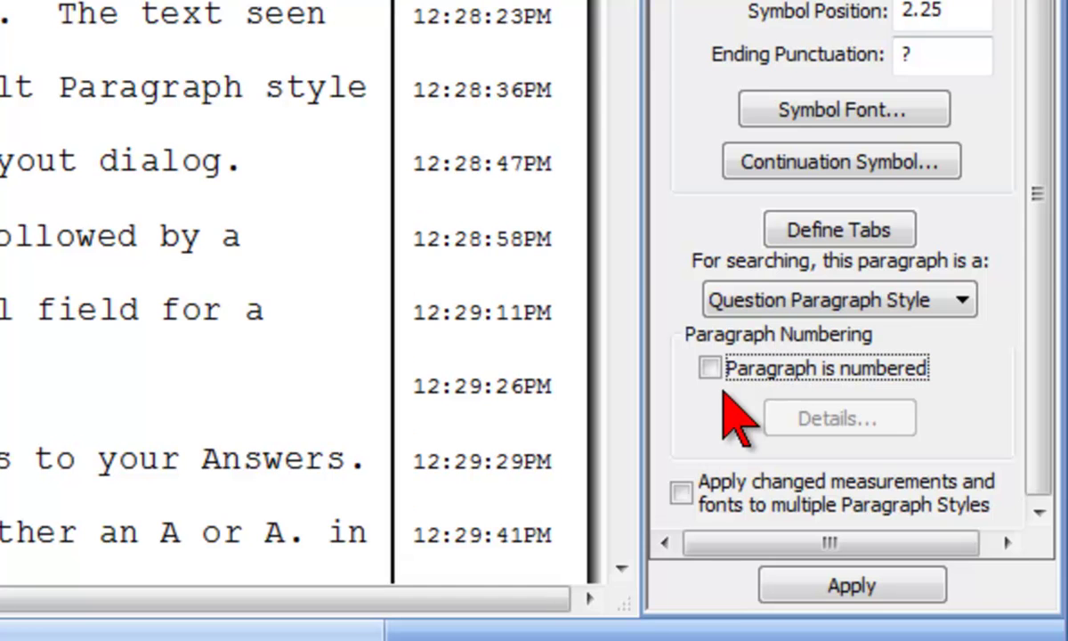
Step: Enable 'Apply changed measurements and fonts to multiple Paragraph Styles' in the Layout panel
left_click(682, 493)
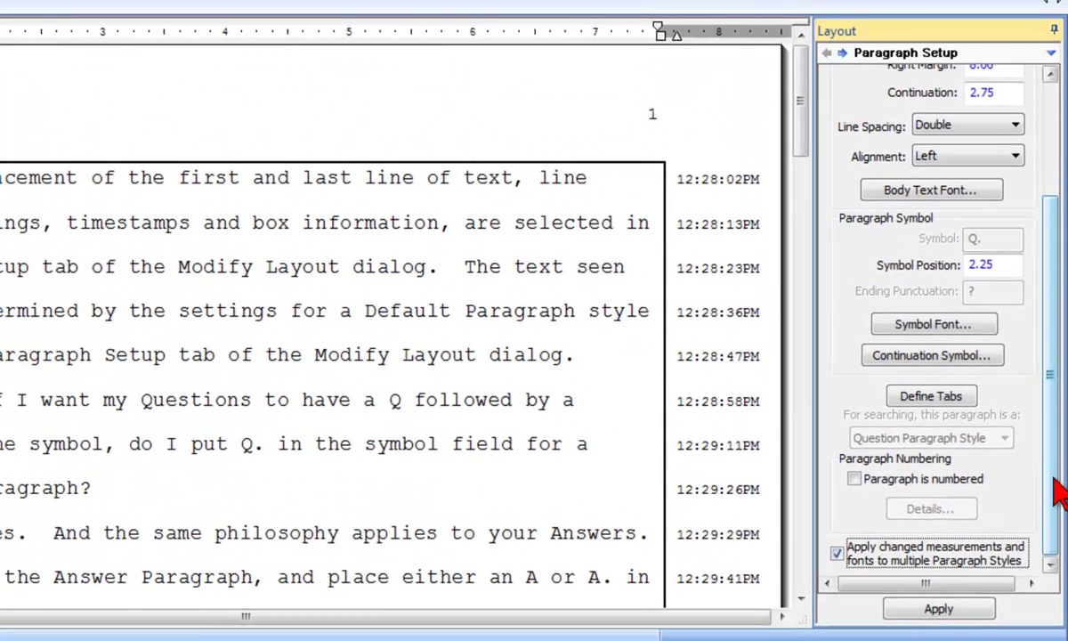
left_click_drag(1058, 490, 1062, 381)
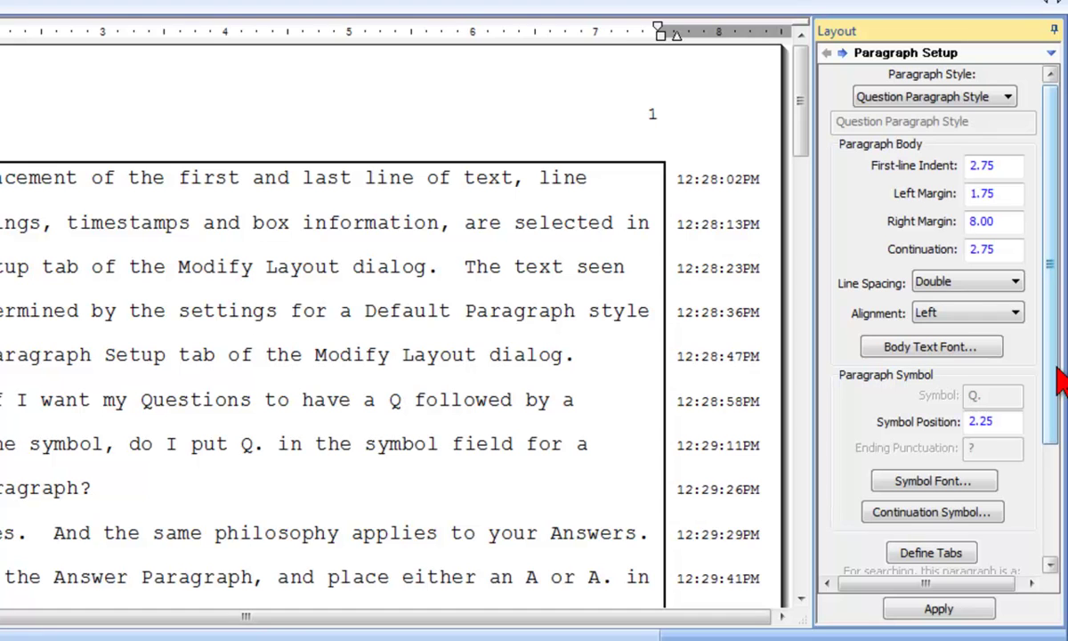
left_click_drag(1058, 379, 1046, 494)
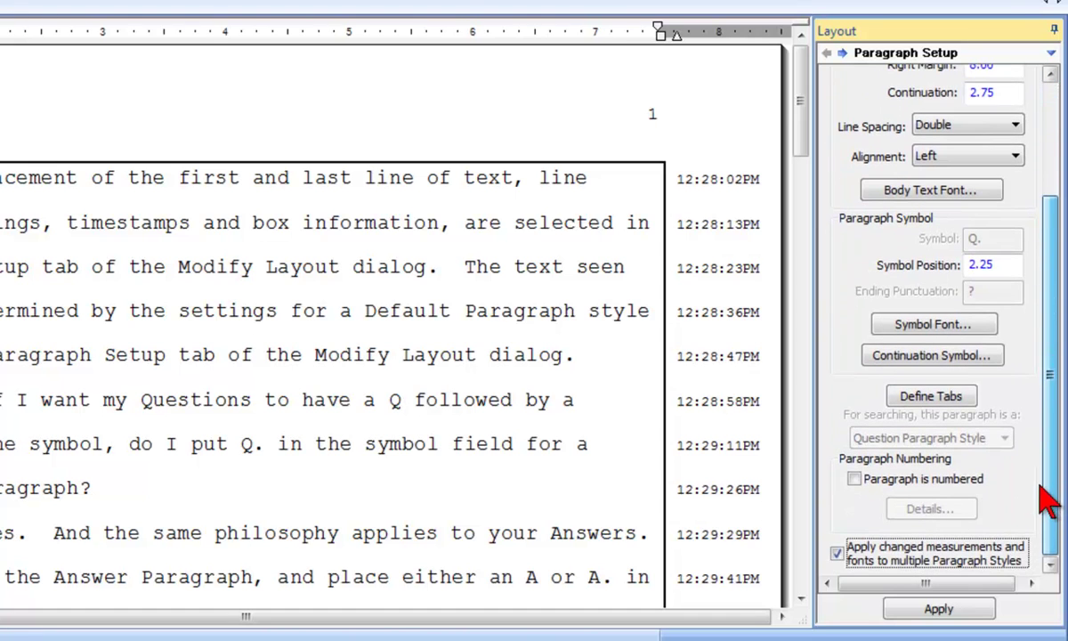
Step: Apply the Question style settings to both the Question and Answer paragraph styles
left_click(985, 611)
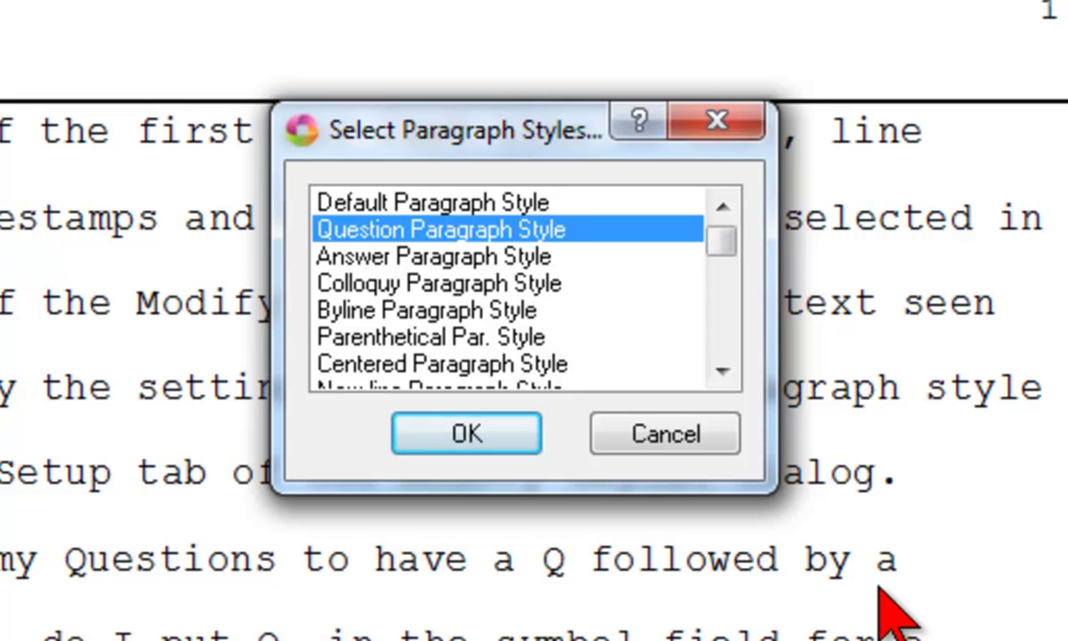
left_click(595, 263, "ctrl")
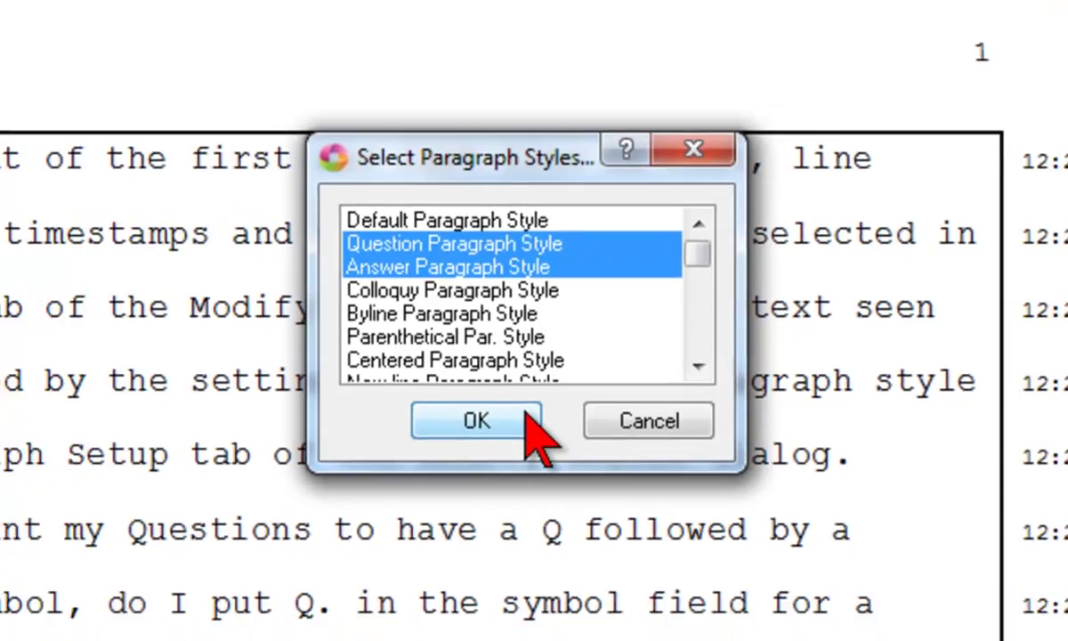
left_click(527, 413)
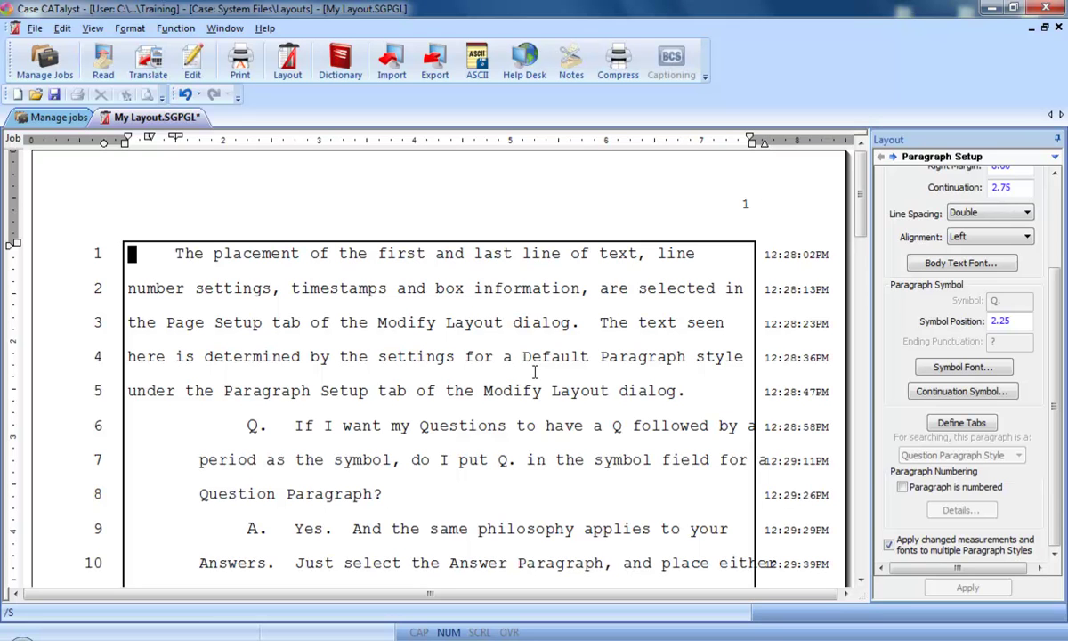
Step: Switch off multiple-style editing and select the Colloquy Paragraph Style
left_click(910, 538)
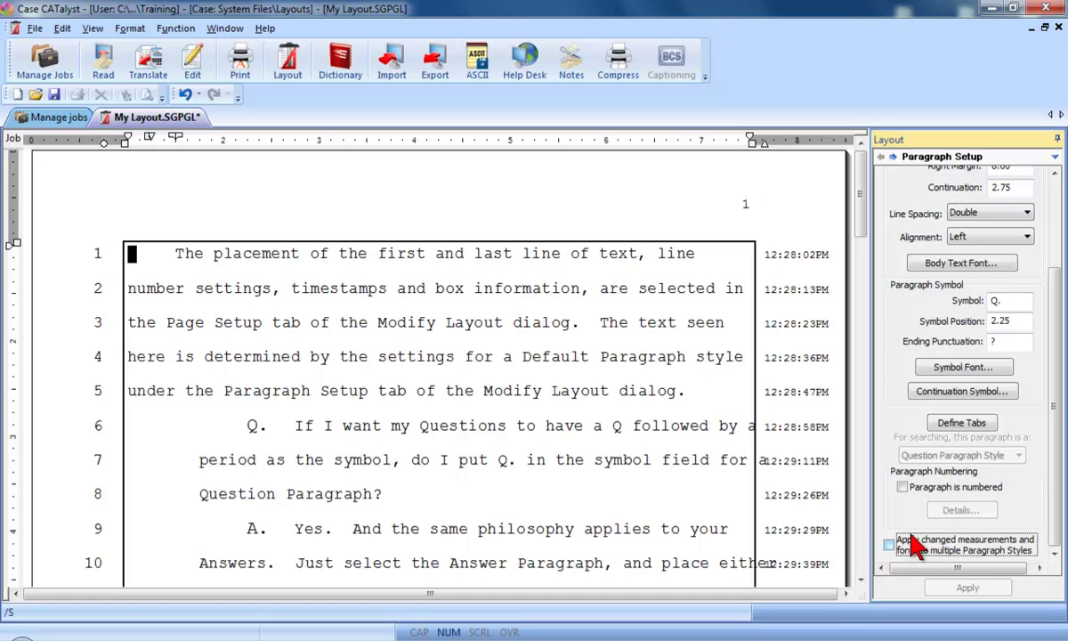
left_click_drag(1053, 481, 1021, 203)
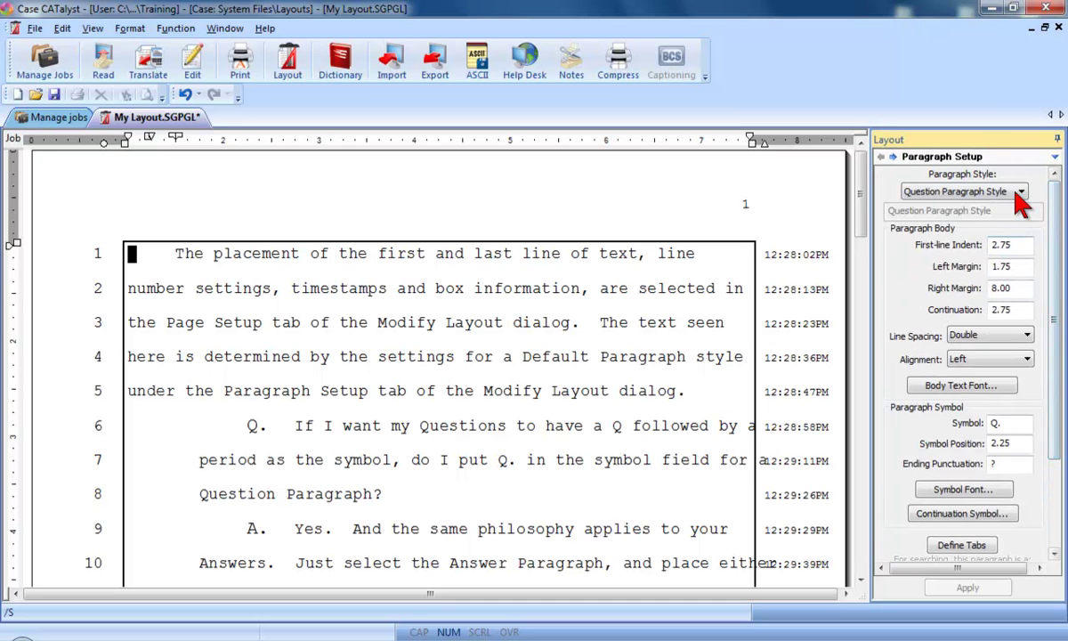
left_click(1015, 191)
left_click(997, 220)
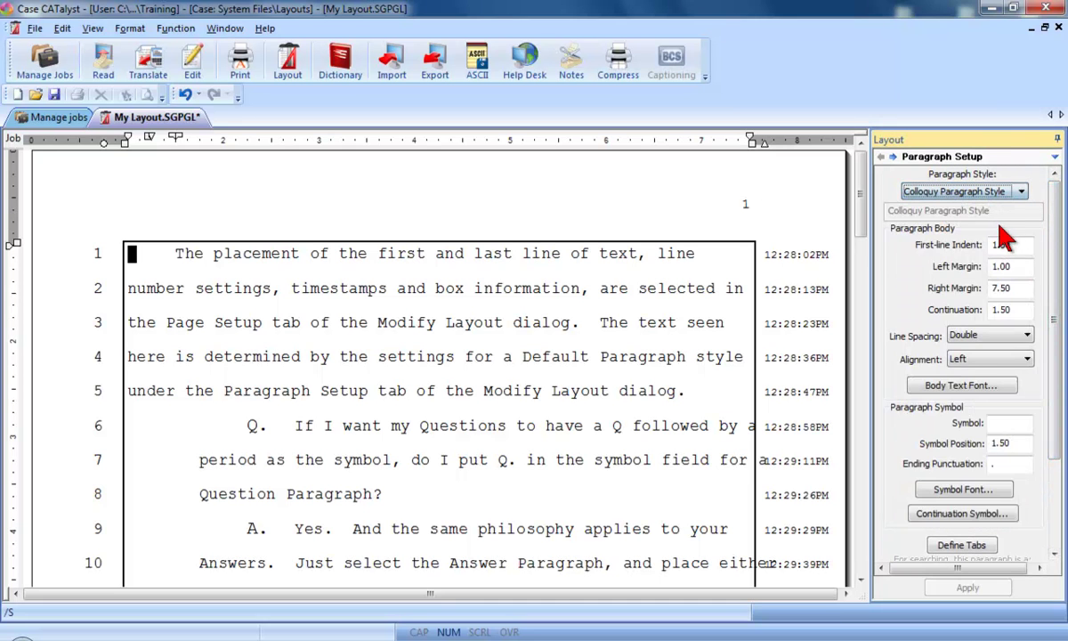
Step: Give Colloquy indent 2.75, left 1.75, right 8.0, continuation 2.75, and apply
double_click(1000, 245)
type("2.75")
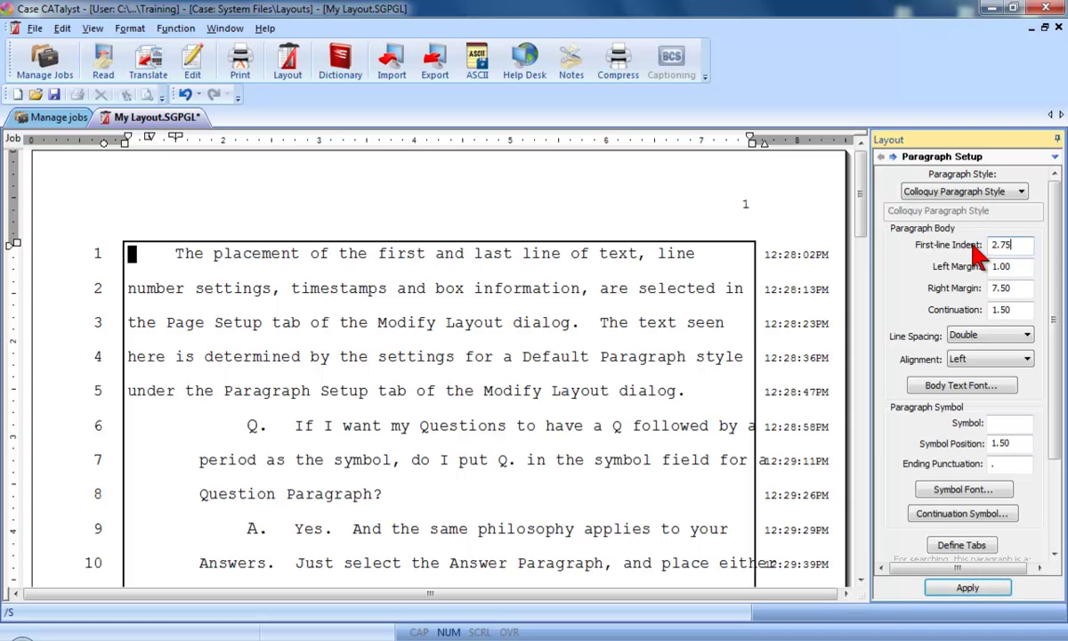
key("Tab")
type("1.75")
key("Tab")
type("8.")
type("0")
key("Tab")
type("2.7")
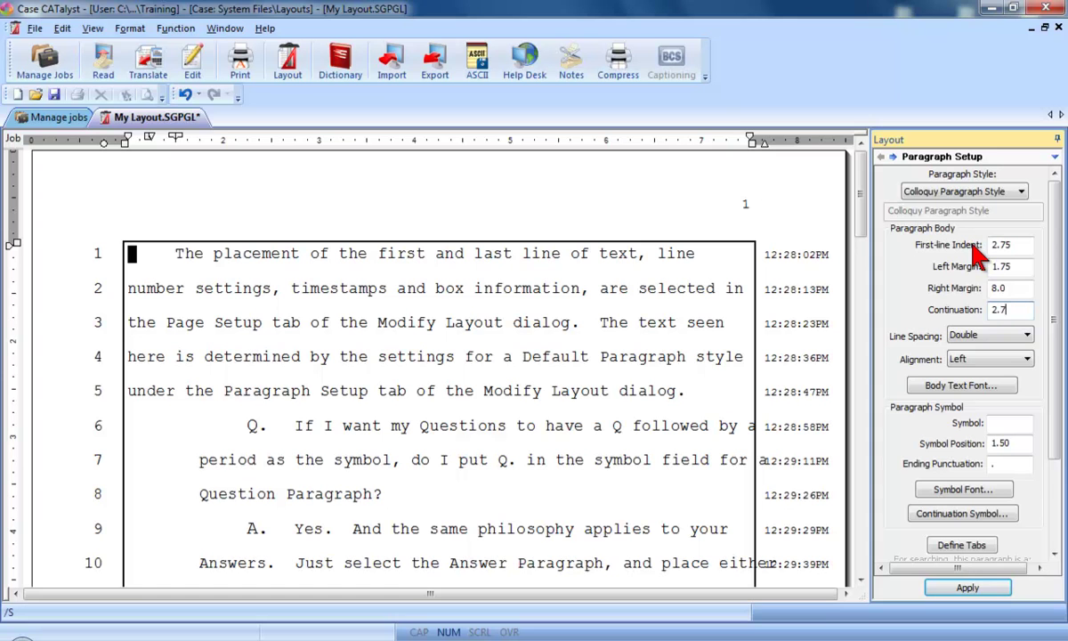
type("5")
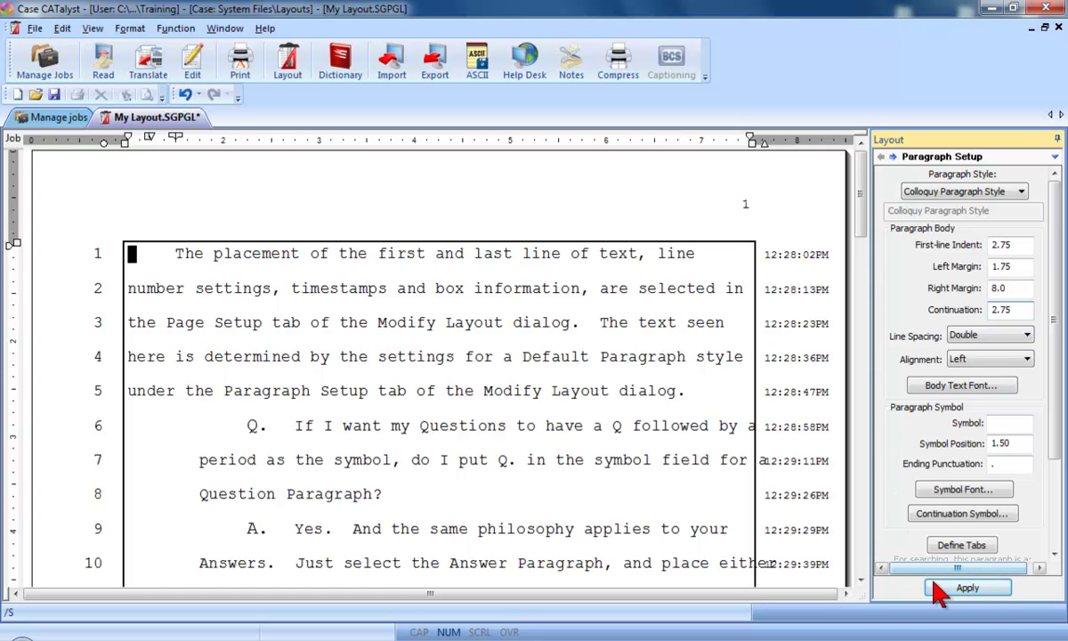
left_click(966, 587)
Step: Save My Layout.SGPGL from its tab's right-click menu
right_click(140, 123)
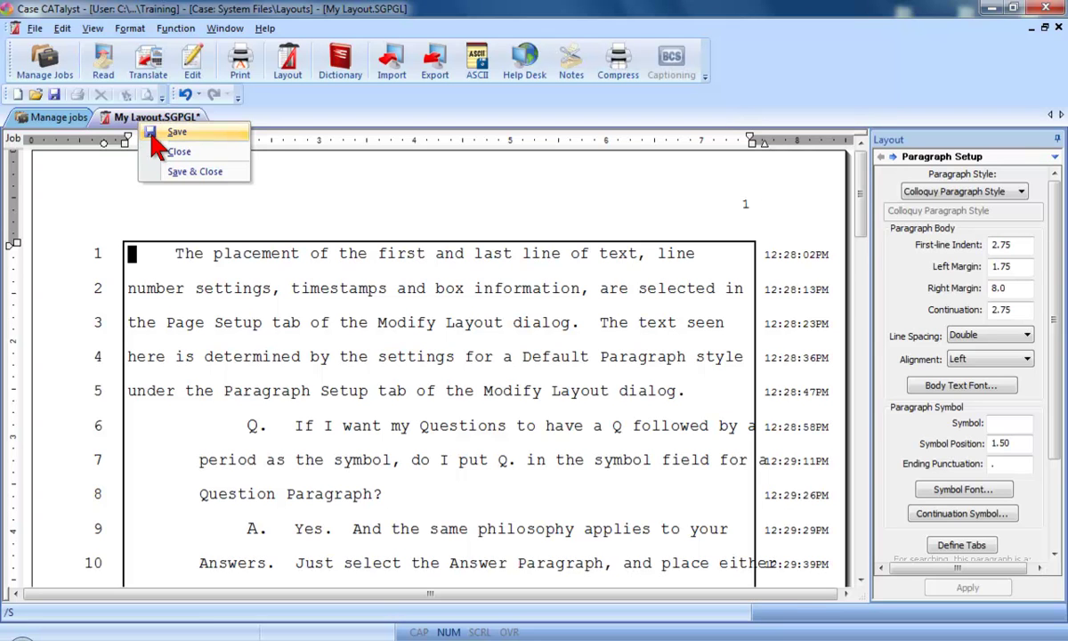
left_click(152, 139)
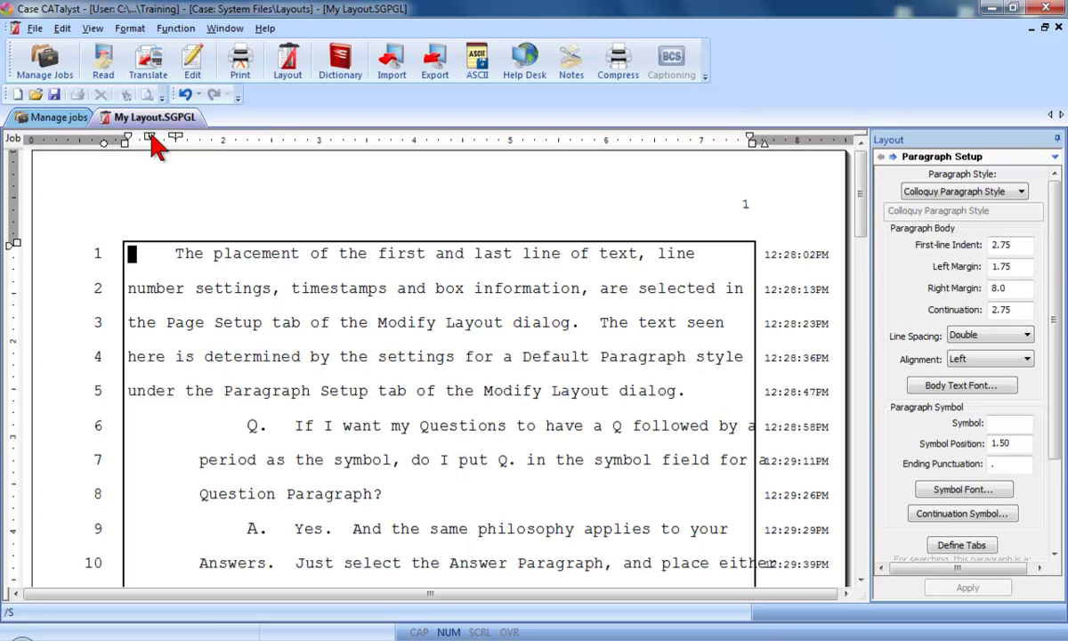